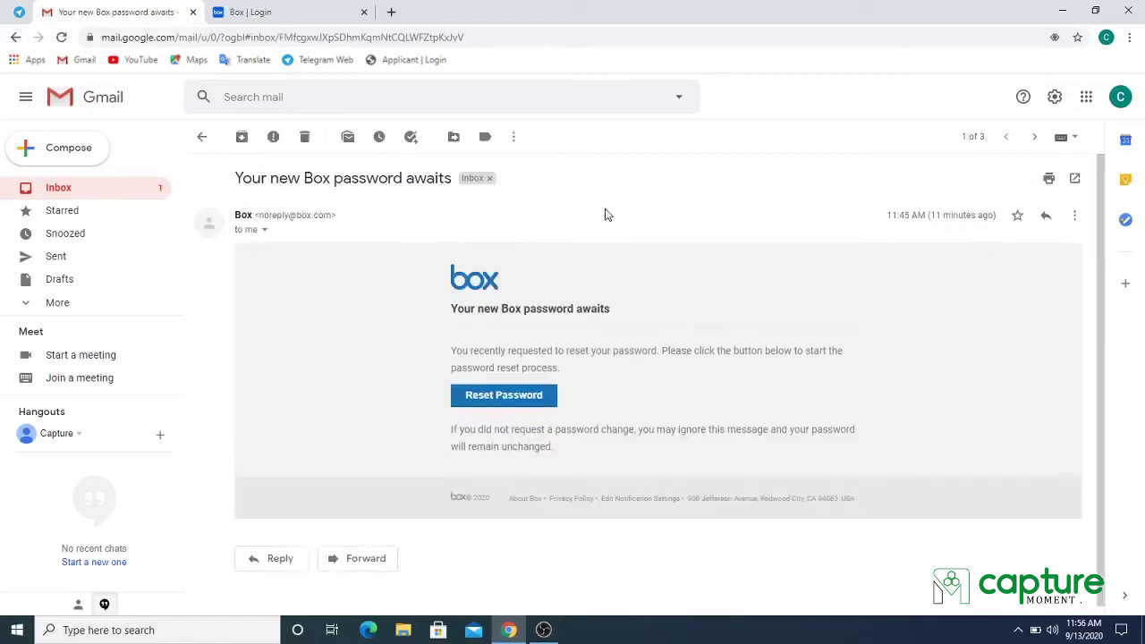
Follow the reset link in the Box email, enter and confirm a new account password, and submit it
{"action": "left_click", "coordinate": [495, 401]}
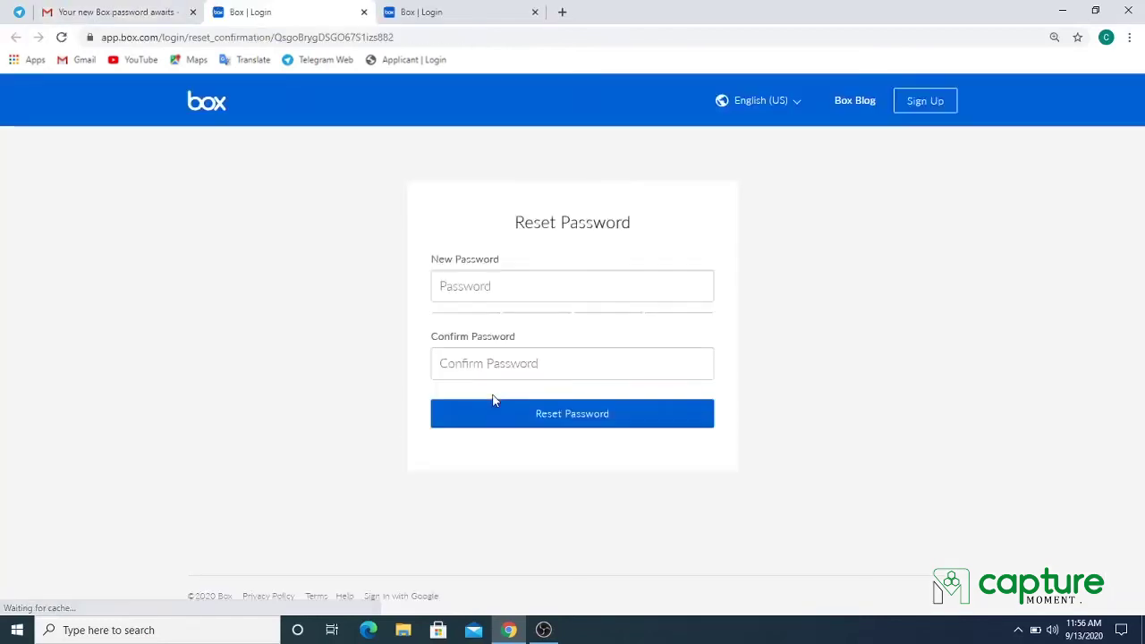
{"action": "left_click", "coordinate": [466, 292]}
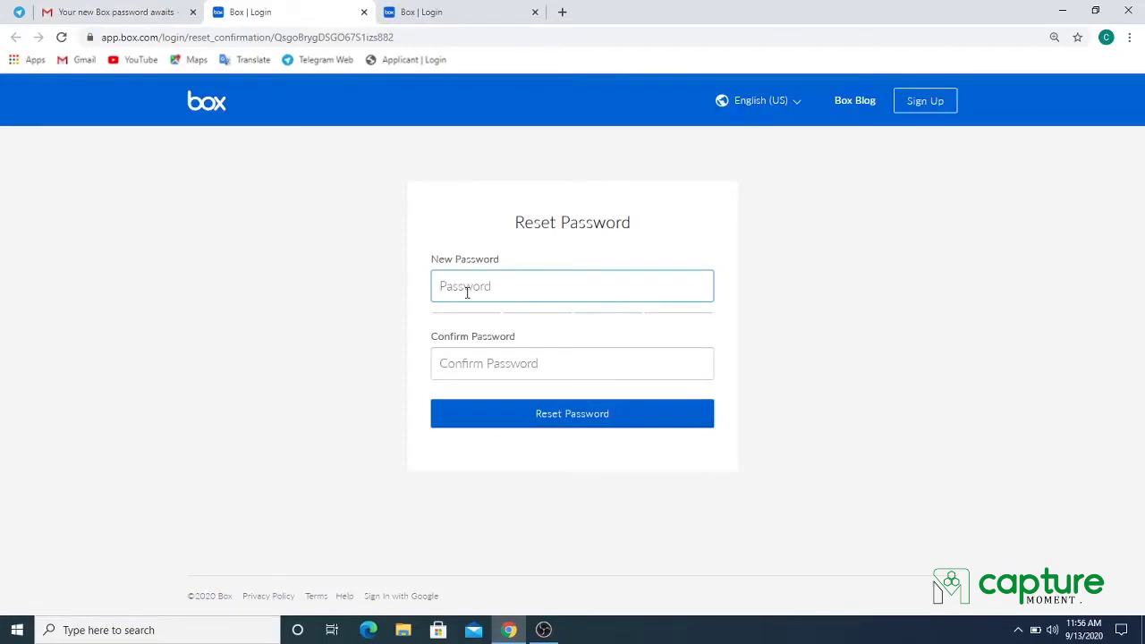
{"action": "type", "text": "aaaaaaaa"}
{"action": "key", "text": "Tab"}
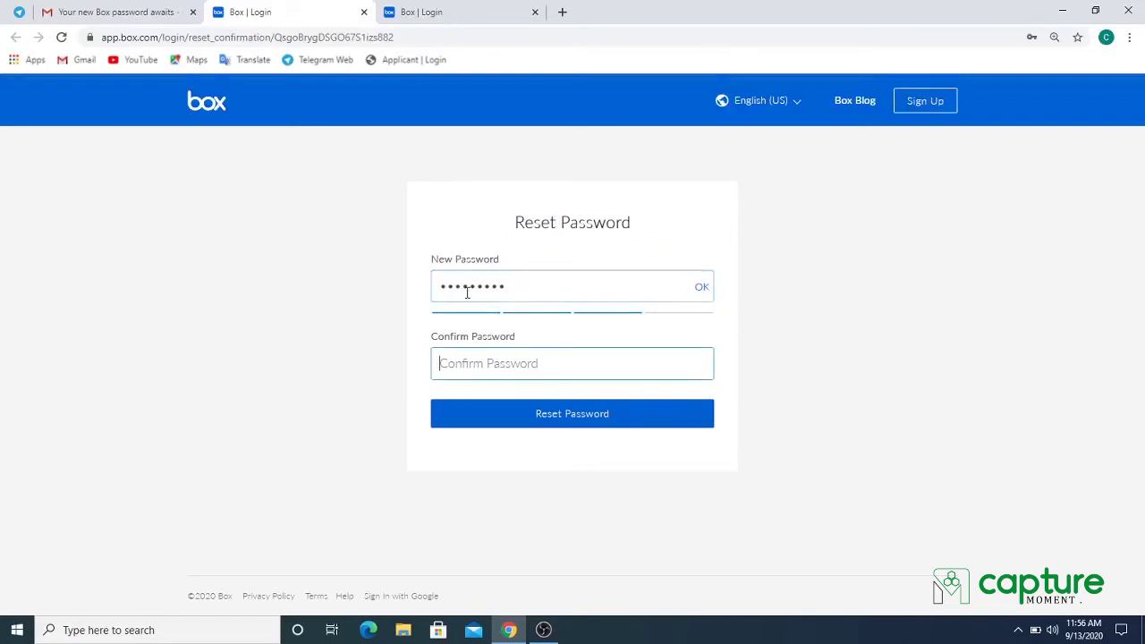
{"action": "type", "text": "aaaaaaaaa"}
{"action": "left_click", "coordinate": [541, 417]}
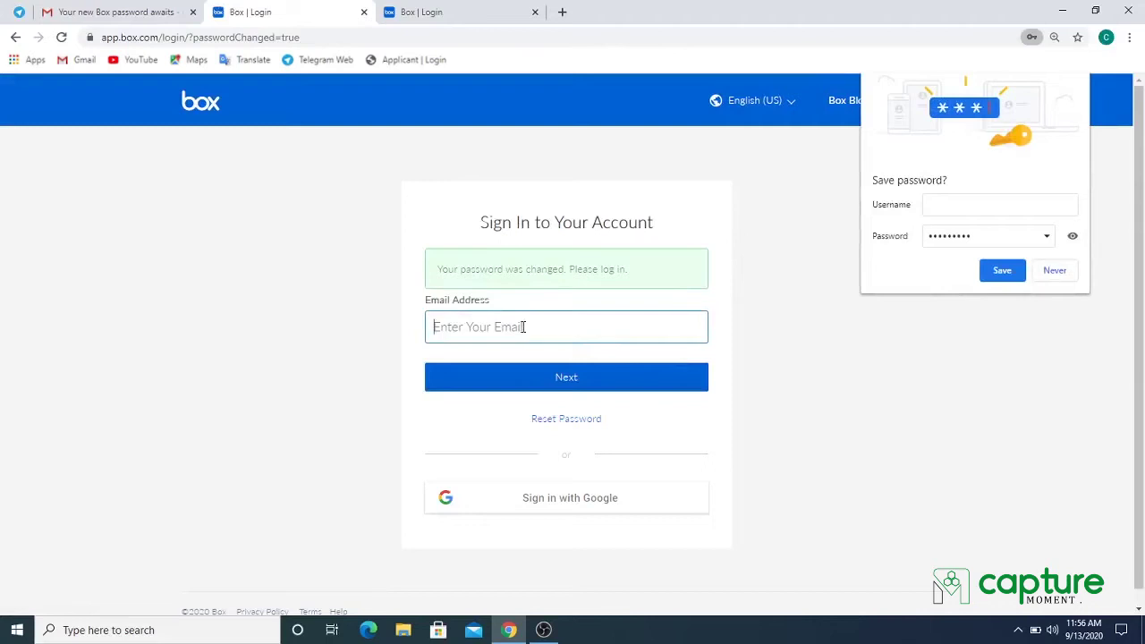
Sign in to Box with the account's email address and new password, and save the password in the browser
{"action": "key", "text": "ctrl+v"}
{"action": "left_click", "coordinate": [540, 375]}
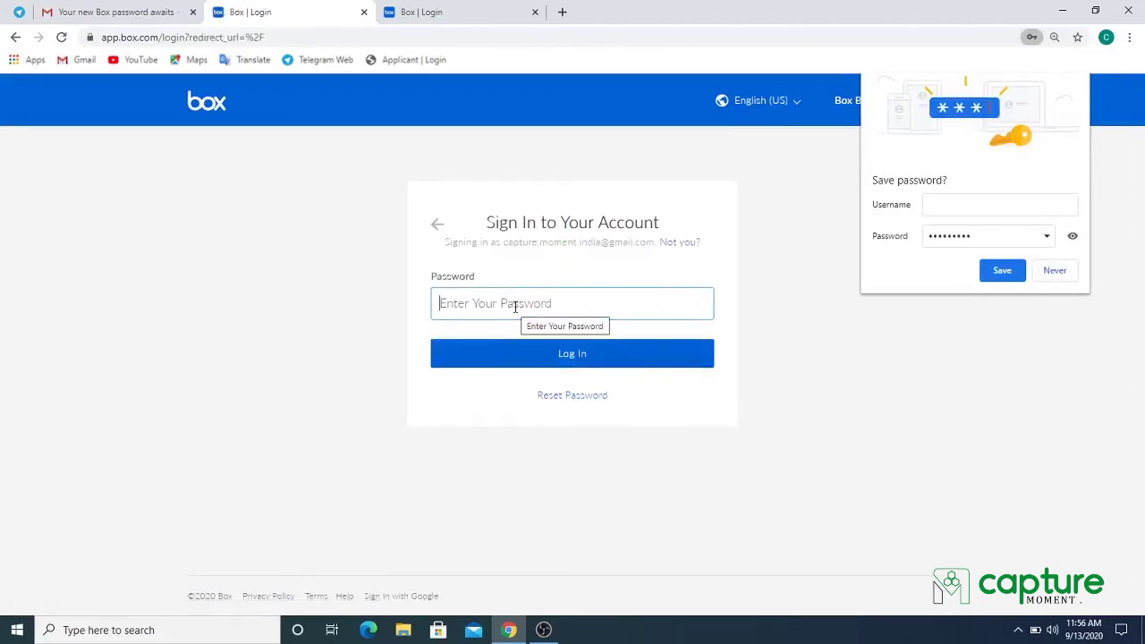
{"action": "type", "text": "c"}
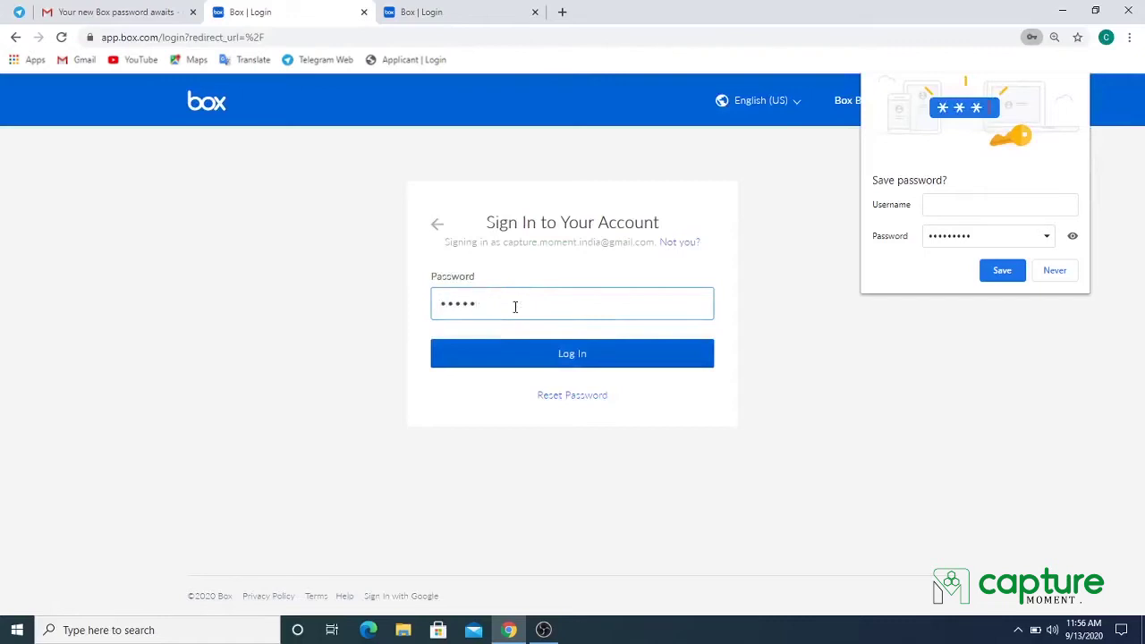
{"action": "left_click", "coordinate": [540, 365]}
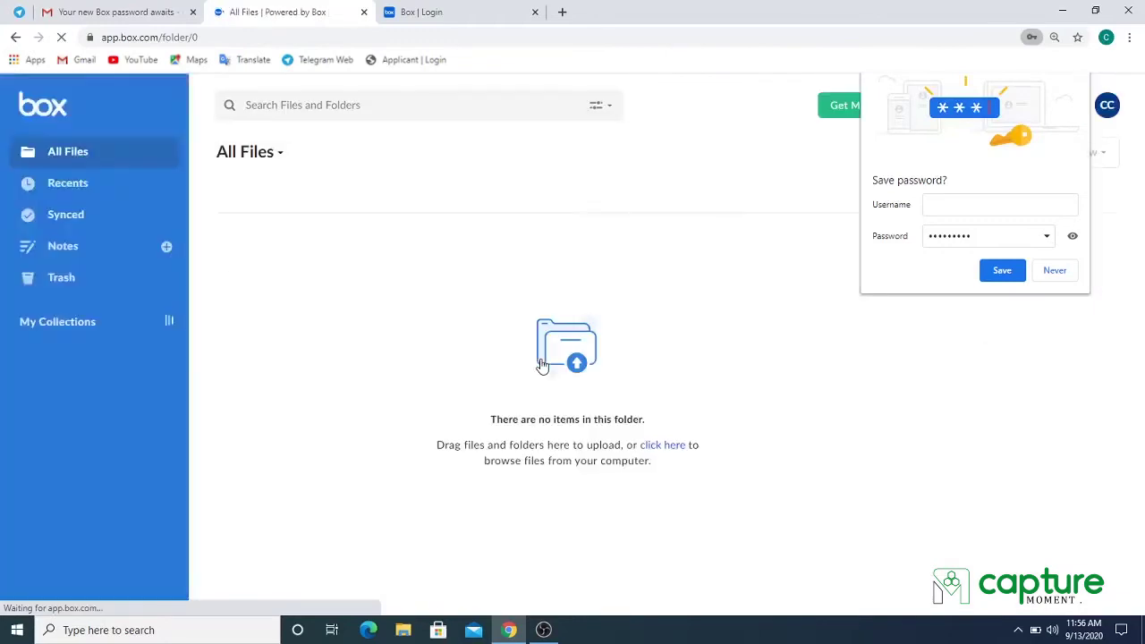
{"action": "left_click", "coordinate": [998, 272]}
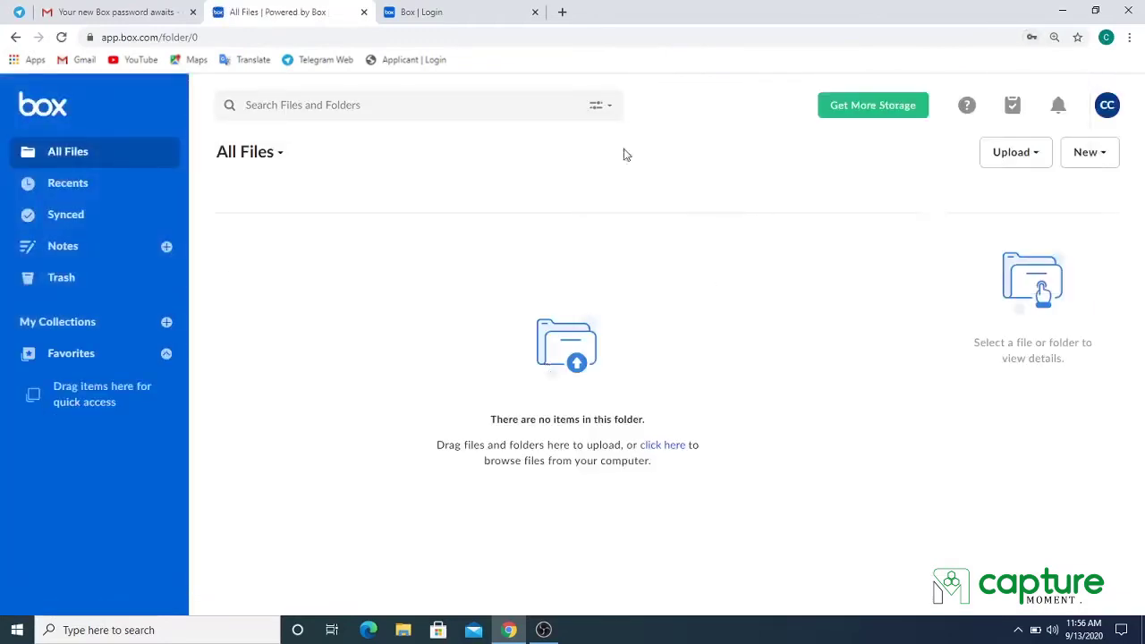
Search the web for "box sync download" in a new tab and open the "Installing Box Sync" support article
{"action": "left_click", "coordinate": [391, 13]}
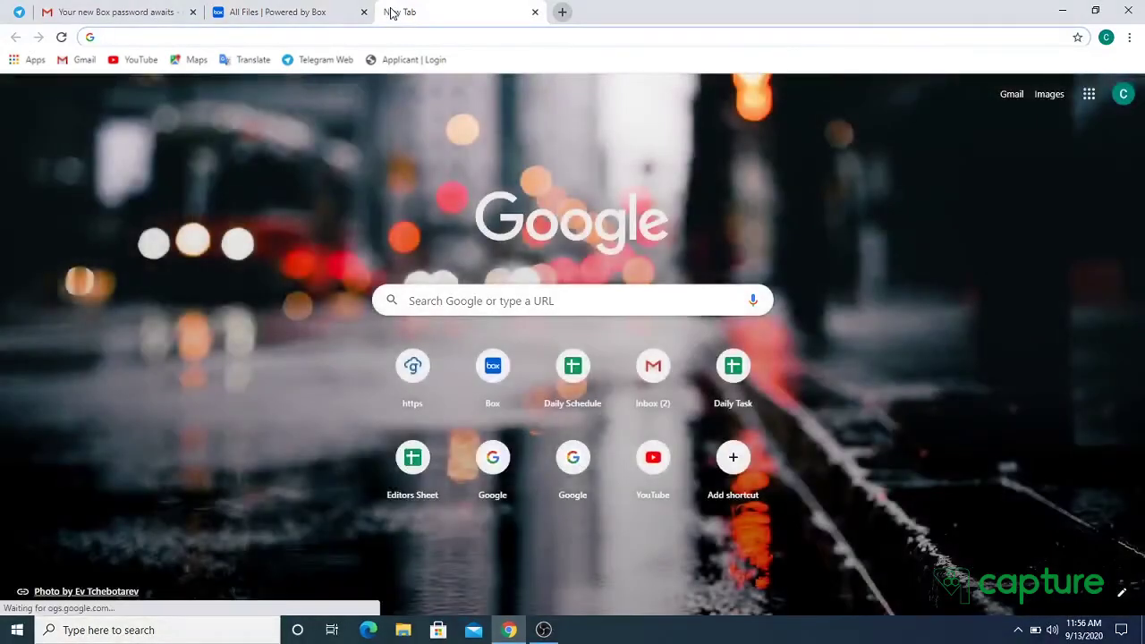
{"action": "type", "text": "box"}
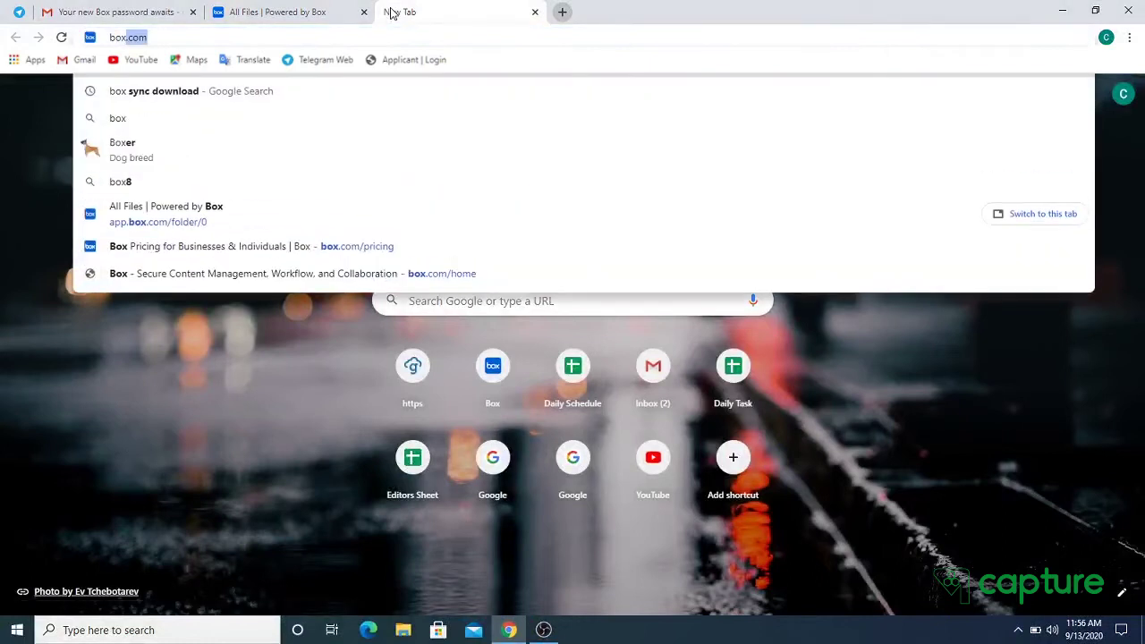
{"action": "left_click", "coordinate": [316, 91]}
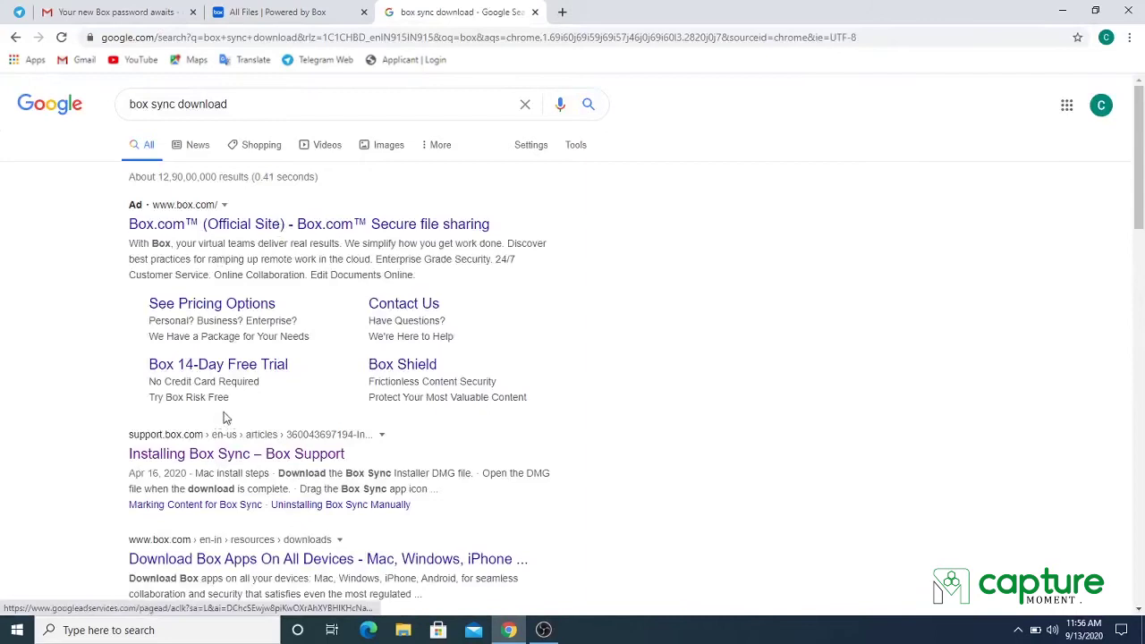
{"action": "scroll", "coordinate": [224, 421], "scroll_direction": "down", "scroll_amount": 2}
{"action": "scroll", "coordinate": [225, 420], "scroll_direction": "down", "scroll_amount": 1}
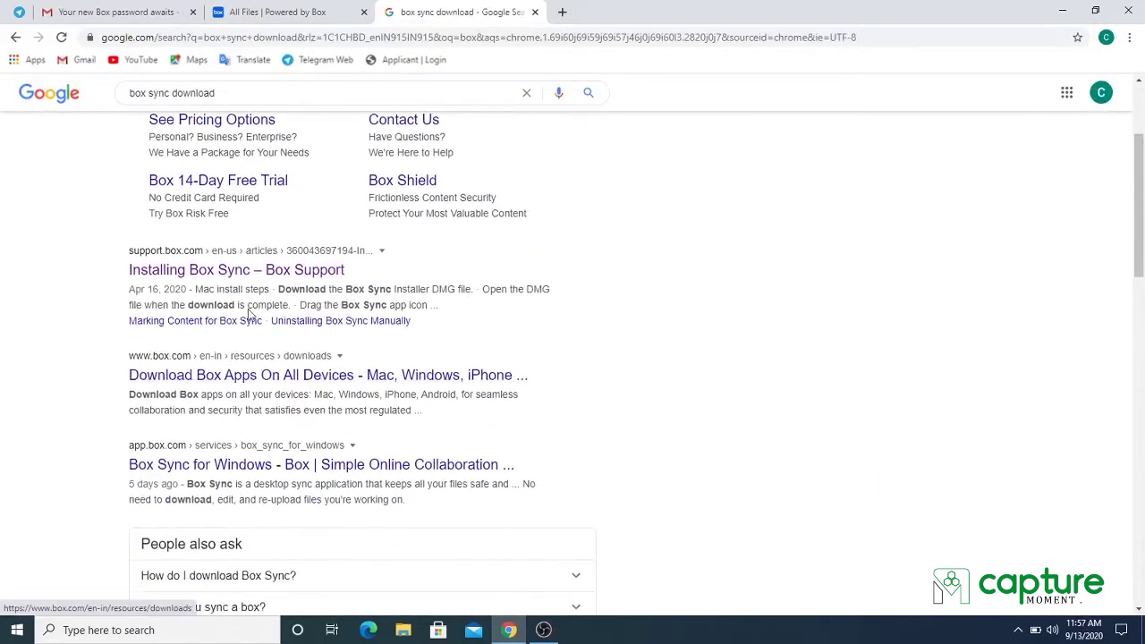
{"action": "left_click", "coordinate": [255, 280]}
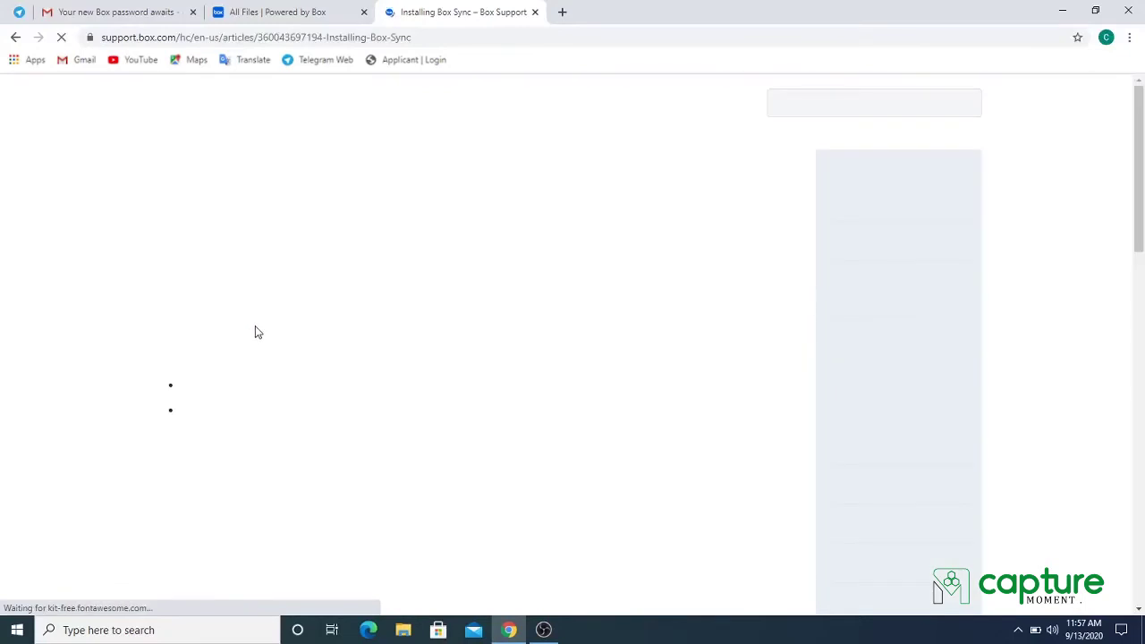
Download the Box Sync Setup EXE file from the Windows install steps and close the support article
{"action": "scroll", "coordinate": [420, 381], "scroll_direction": "down", "scroll_amount": 5}
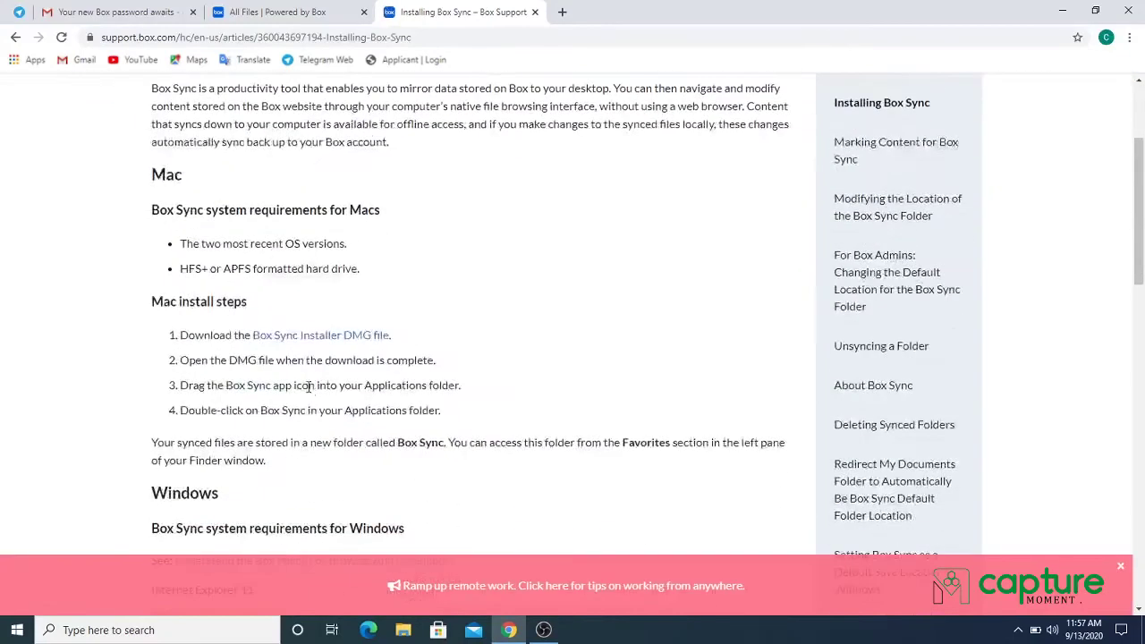
{"action": "scroll", "coordinate": [308, 386], "scroll_direction": "down", "scroll_amount": 5}
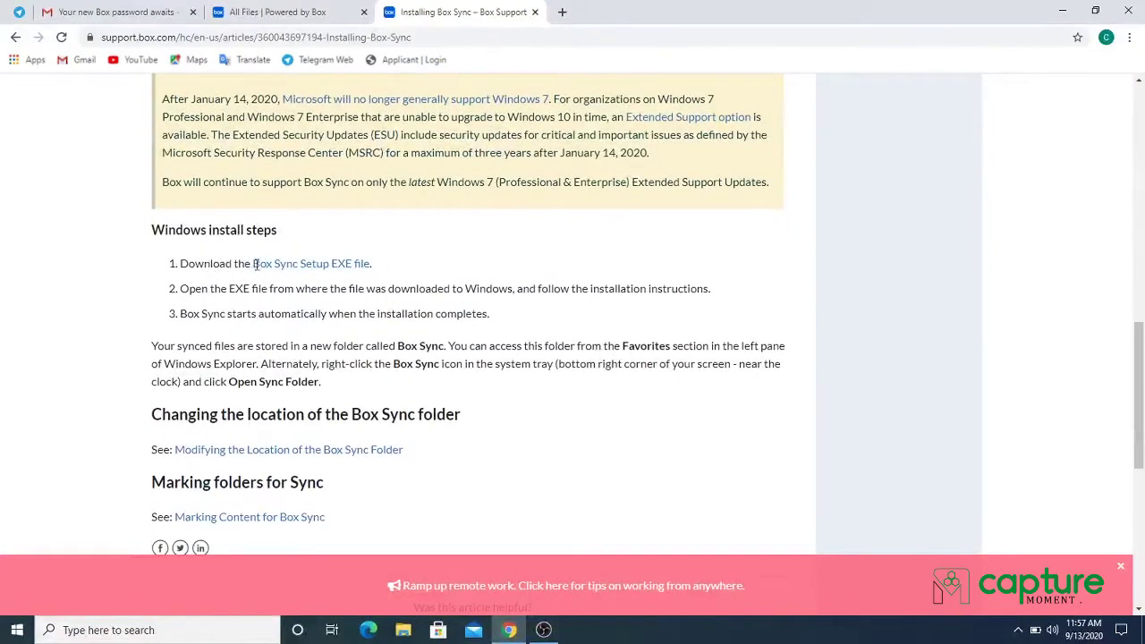
{"action": "left_click", "coordinate": [338, 265]}
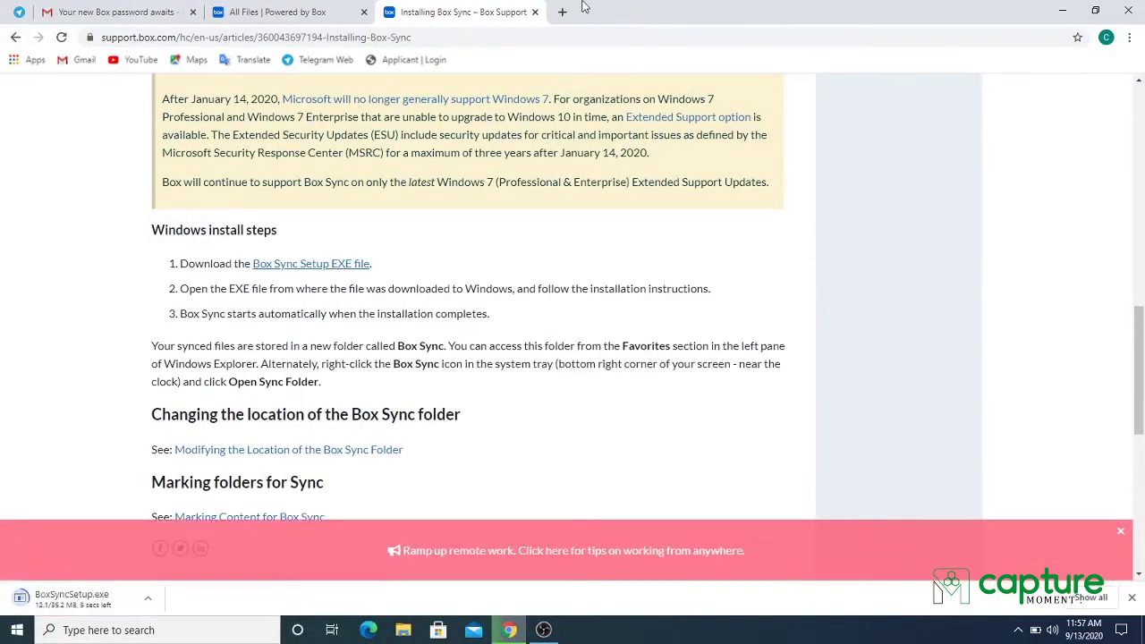
{"action": "left_click", "coordinate": [535, 12]}
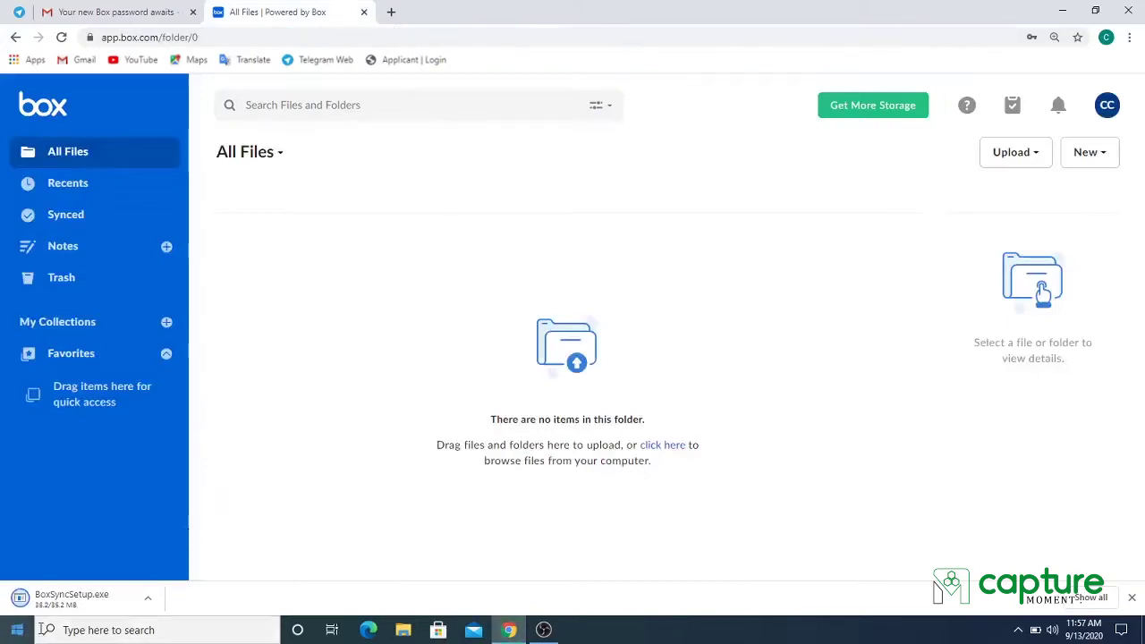
Run the downloaded BoxSyncSetup.exe, agree to the license terms and conditions, and start the installation
{"action": "left_click", "coordinate": [148, 598]}
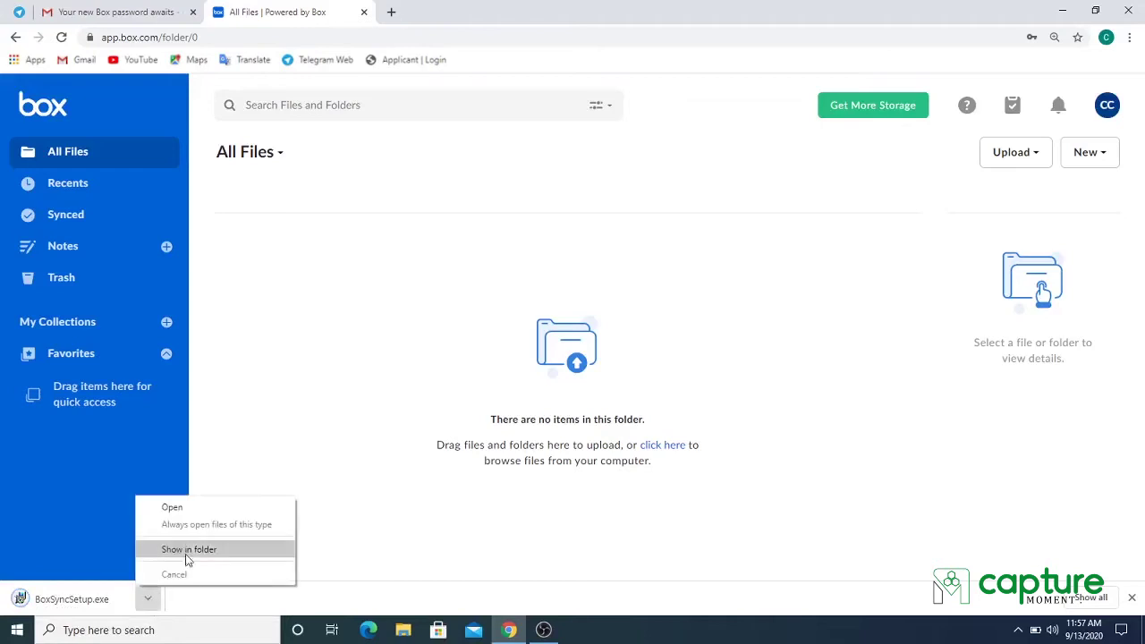
{"action": "left_click", "coordinate": [208, 510]}
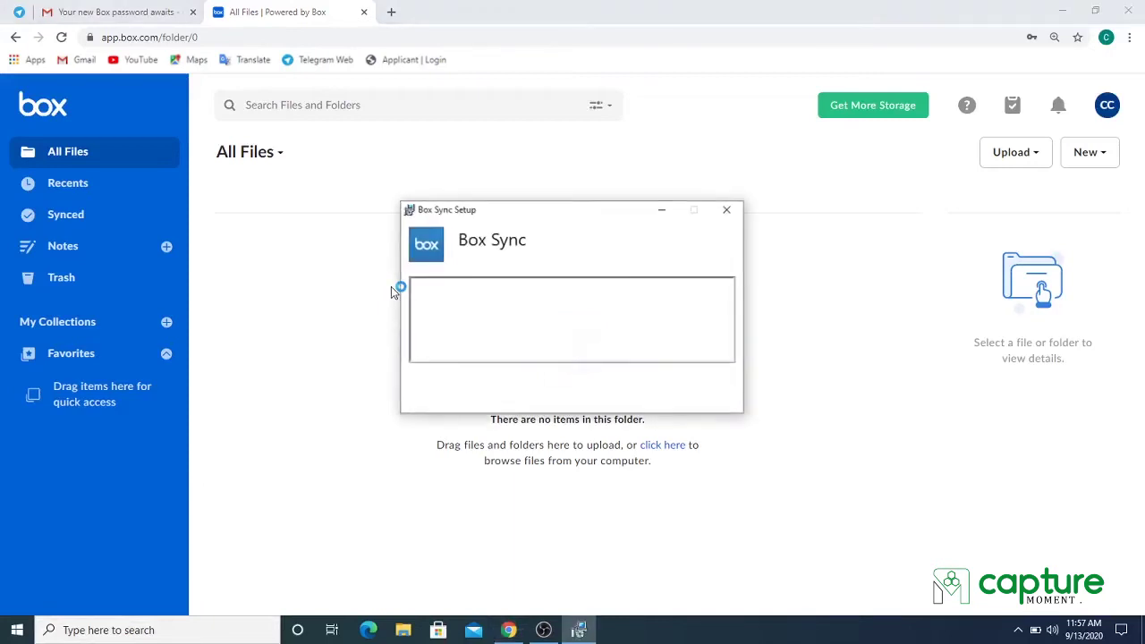
{"action": "left_click", "coordinate": [595, 380]}
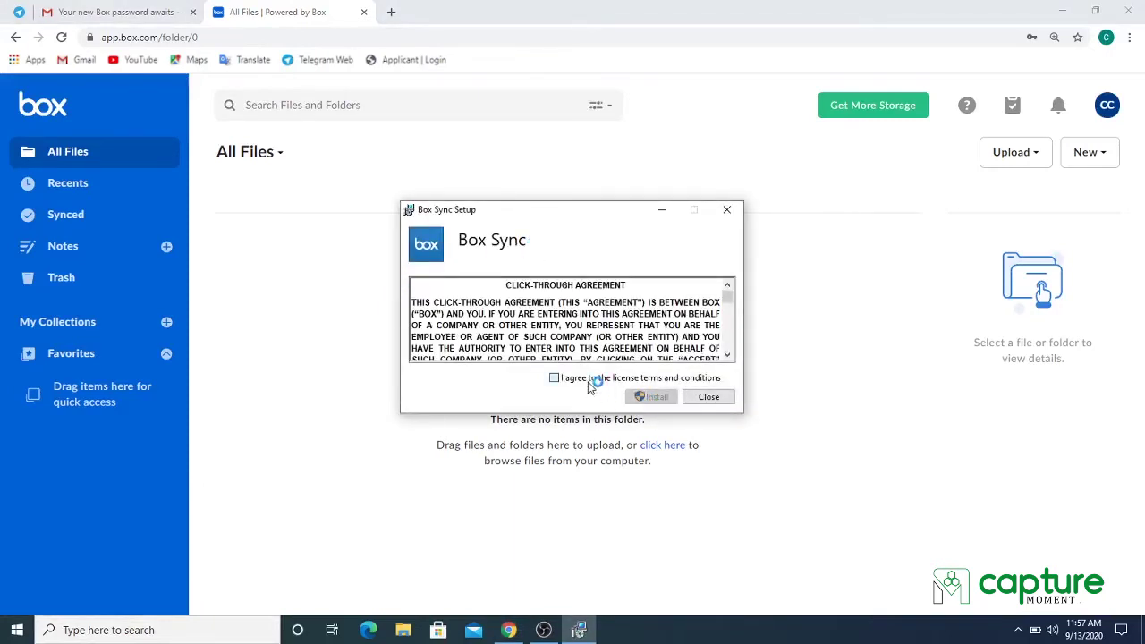
{"action": "left_click", "coordinate": [646, 399]}
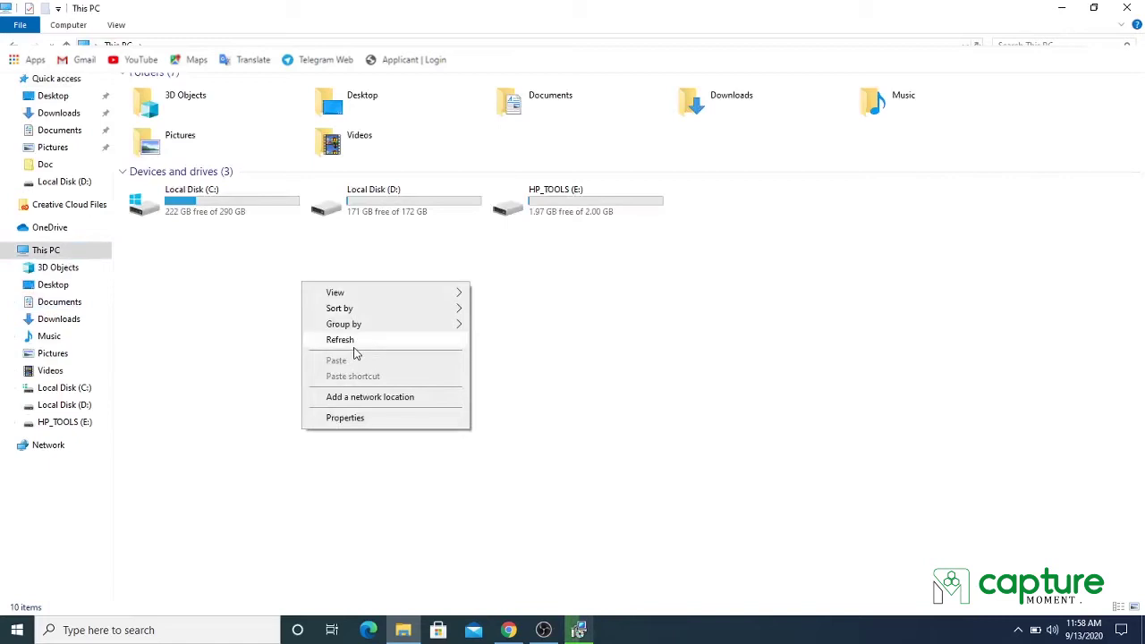
{"action": "left_click", "coordinate": [349, 341]}
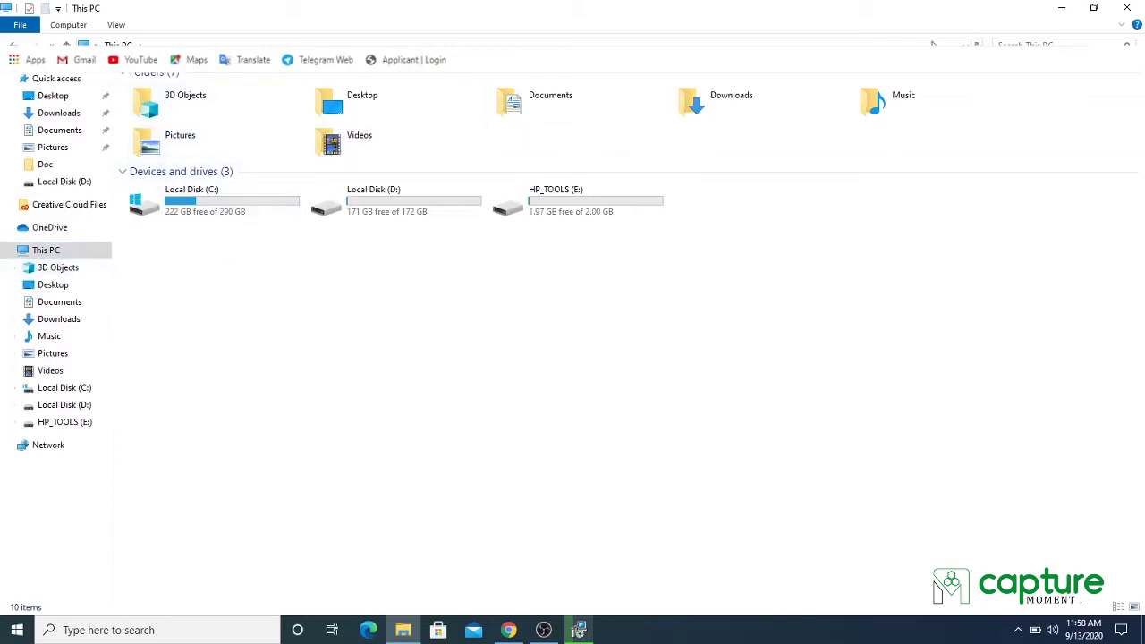
{"action": "left_click", "coordinate": [1060, 10]}
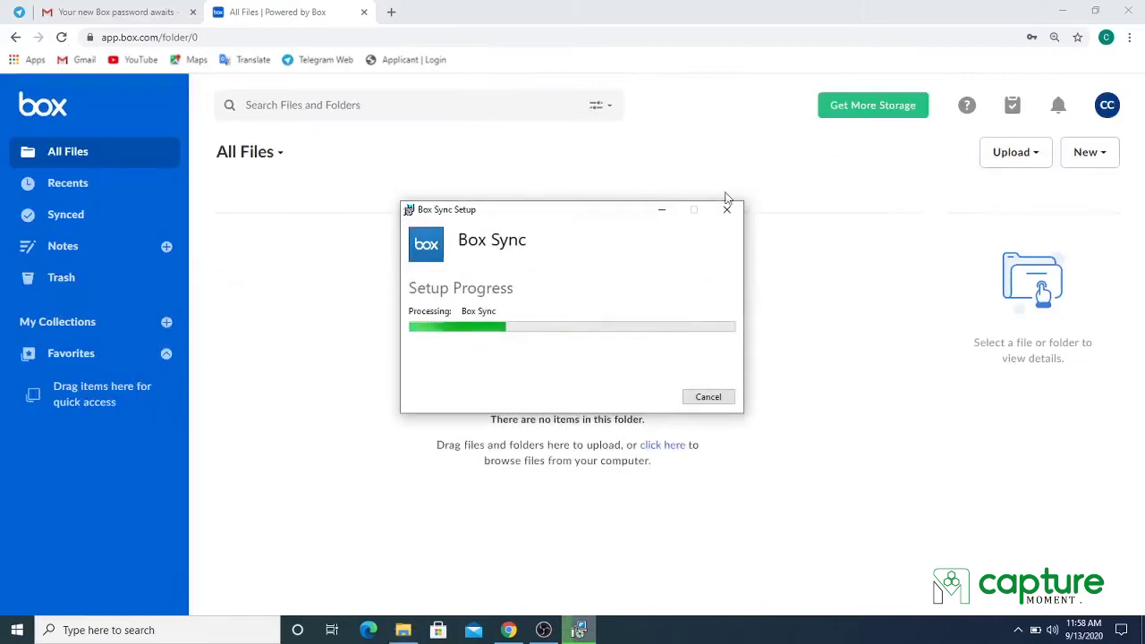
{"action": "left_click_drag", "start_coordinate": [580, 224], "coordinate": [551, 205]}
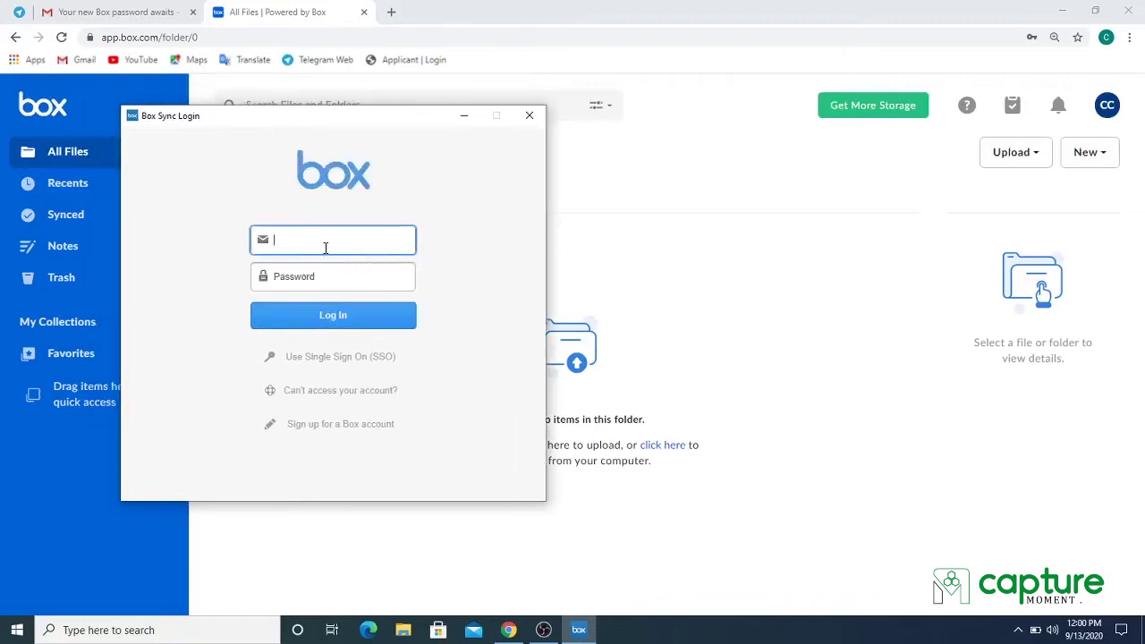
Log in to Box Sync with the account's email address and password
{"action": "key", "text": "ctrl+v"}
{"action": "left_click", "coordinate": [319, 269]}
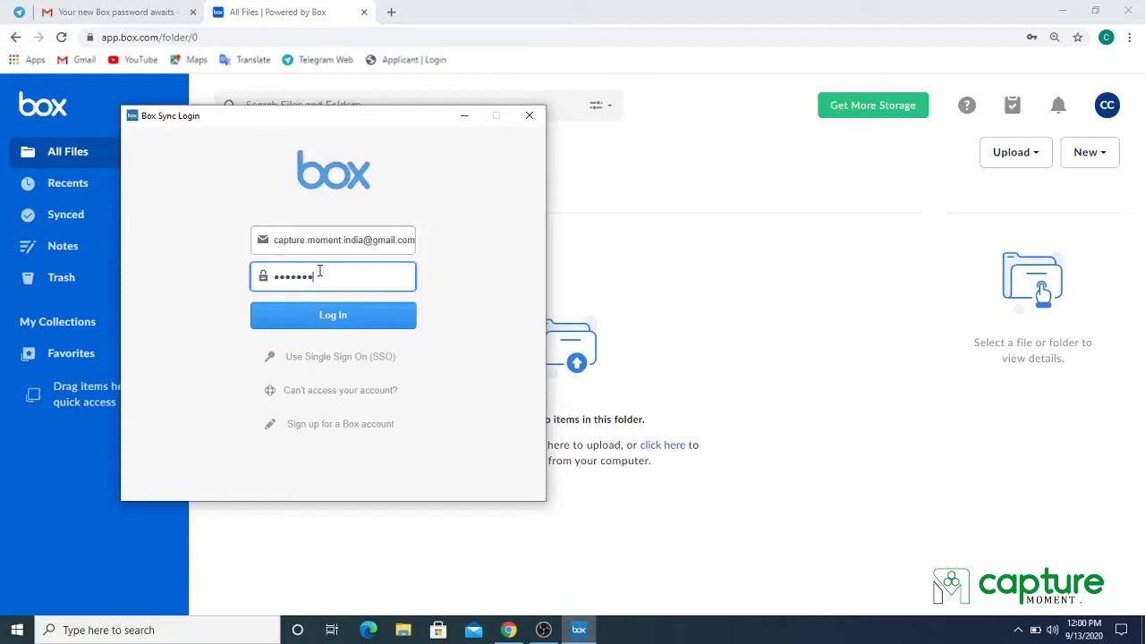
{"action": "left_click", "coordinate": [318, 312]}
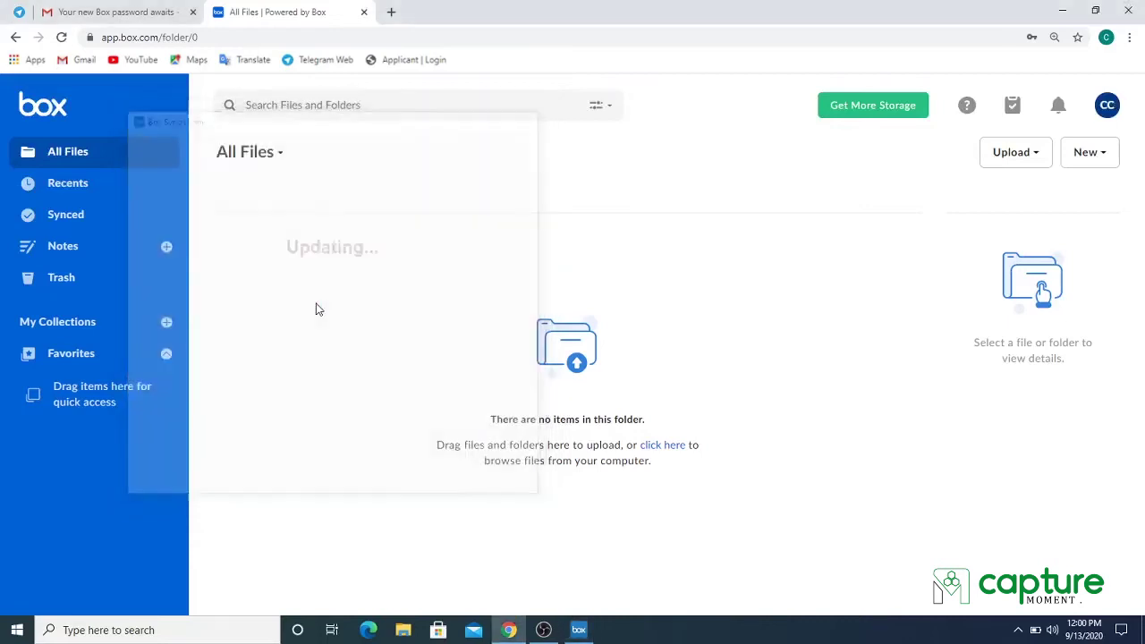
Bring the Box Sync welcome window to the front and start syncing
{"action": "mouse_move", "coordinate": [582, 630]}
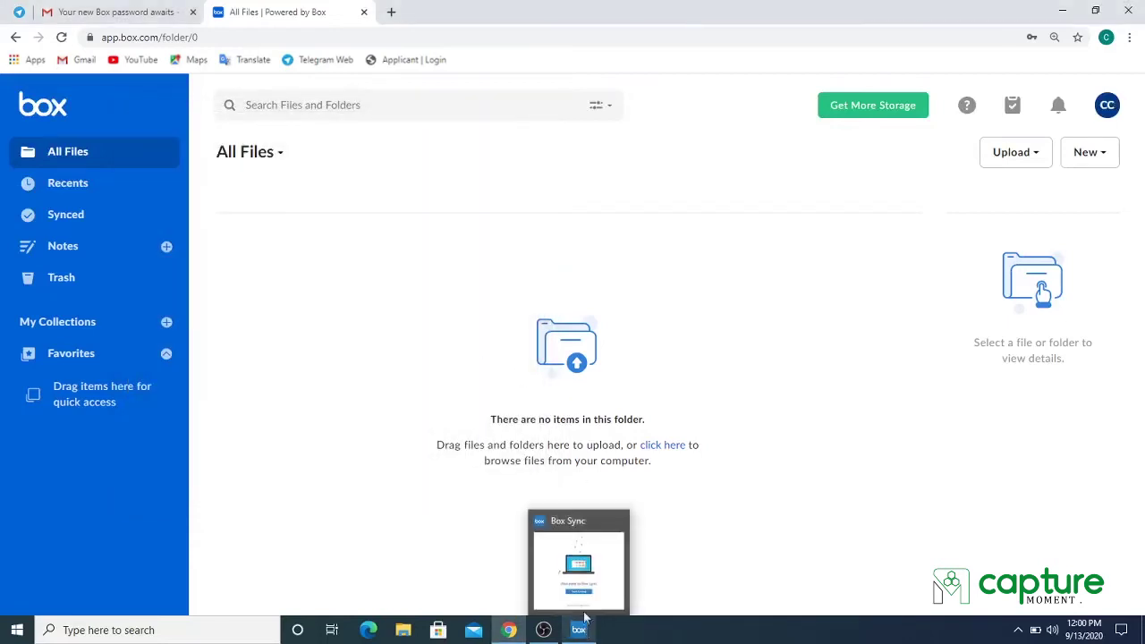
{"action": "left_click", "coordinate": [586, 608]}
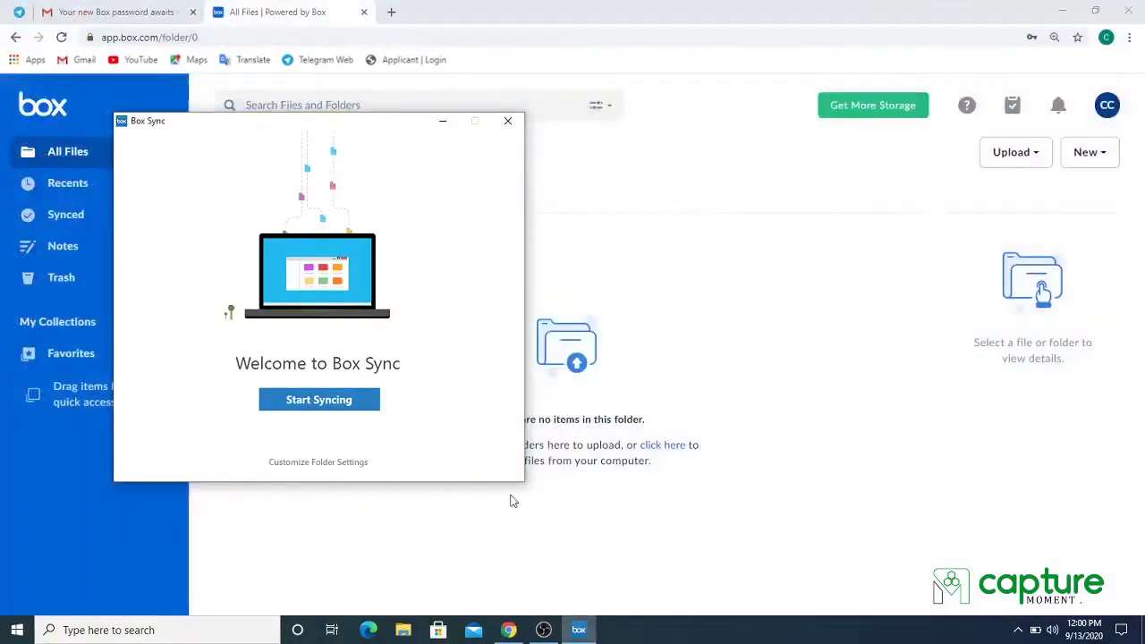
{"action": "left_click", "coordinate": [333, 400]}
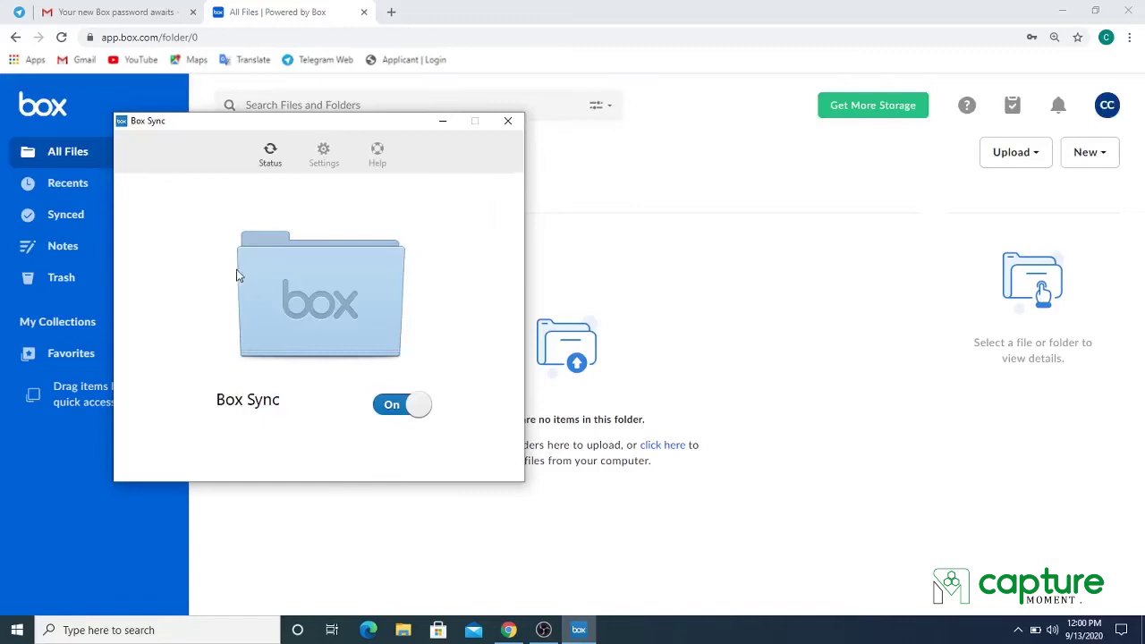
View the local Box Sync folder through the Box Sync settings, and close the Box Sync window
{"action": "left_click", "coordinate": [323, 156]}
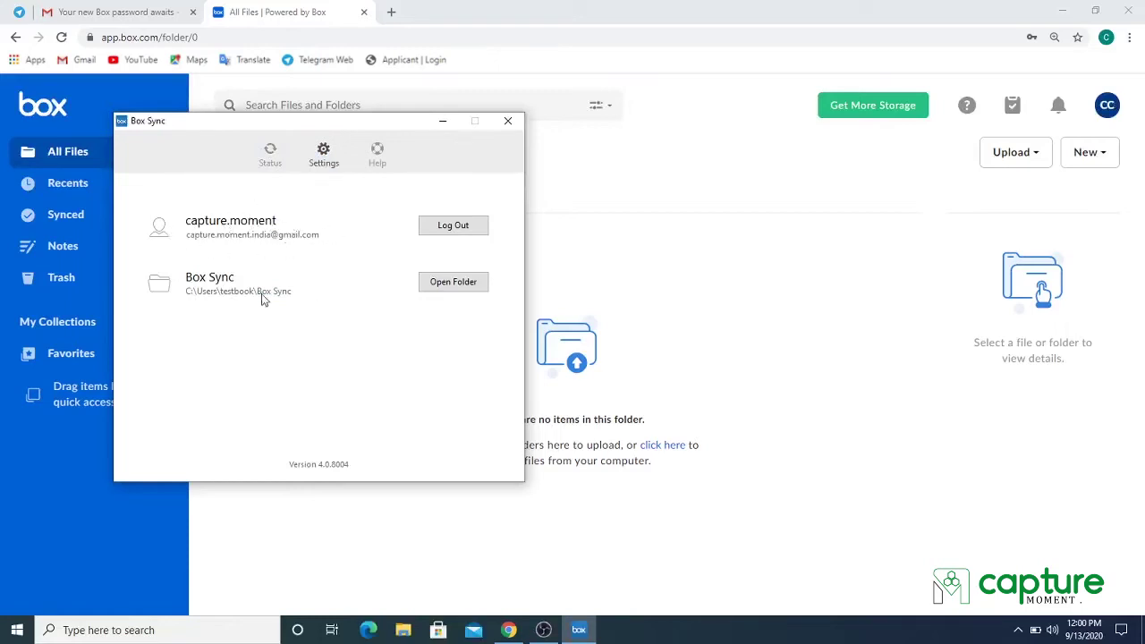
{"action": "left_click", "coordinate": [454, 283]}
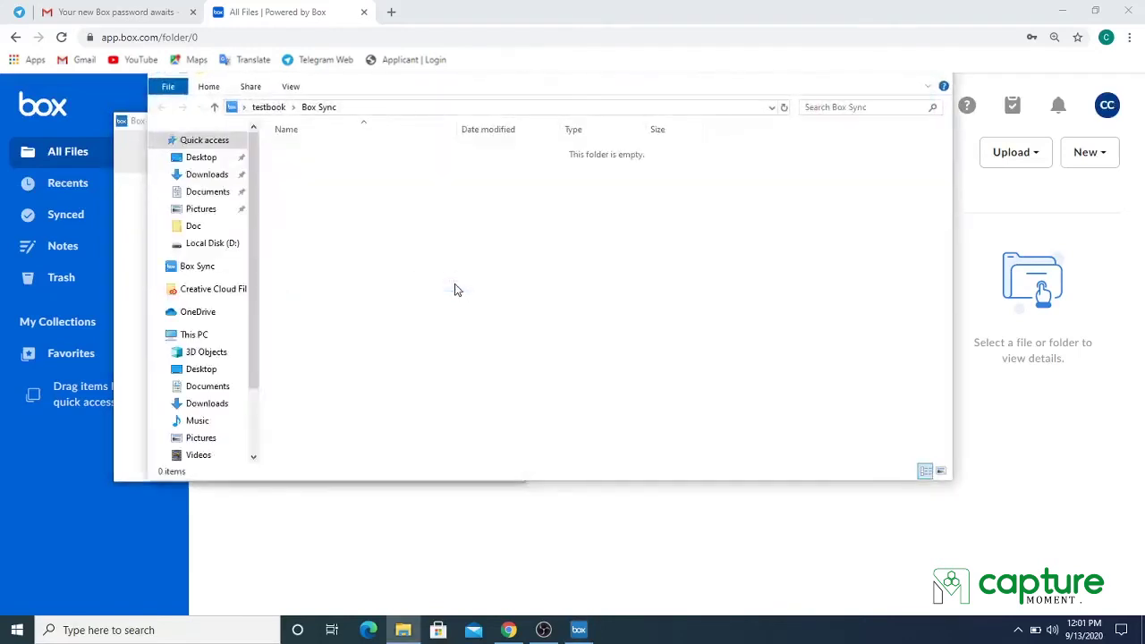
{"action": "left_click", "coordinate": [192, 267]}
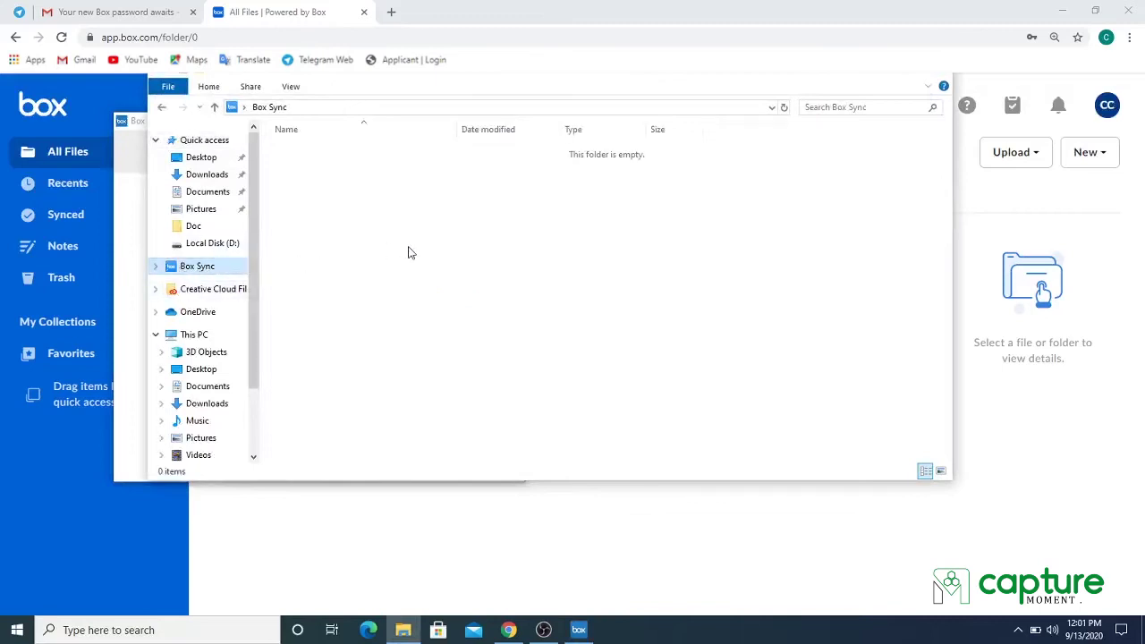
{"action": "left_click", "coordinate": [498, 506]}
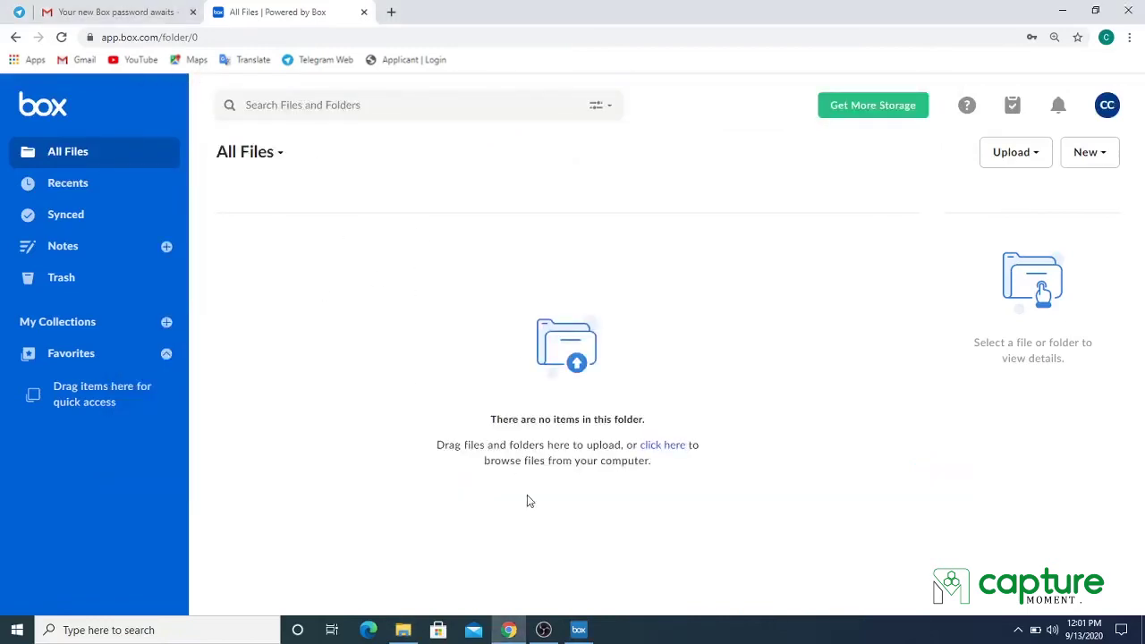
{"action": "left_click", "coordinate": [579, 630]}
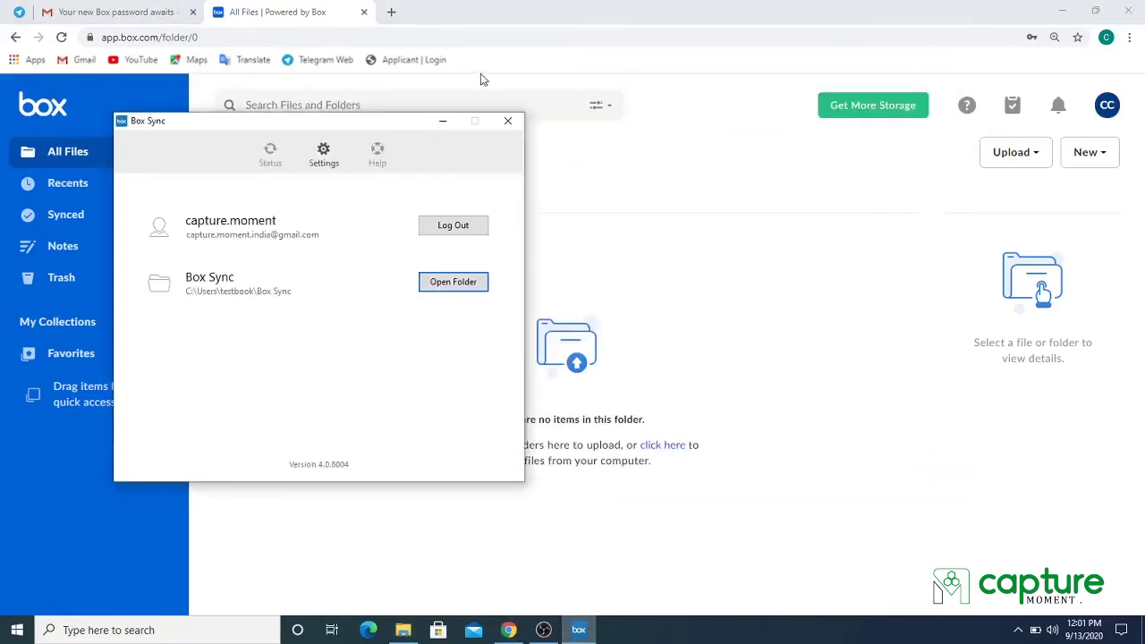
{"action": "left_click", "coordinate": [508, 121]}
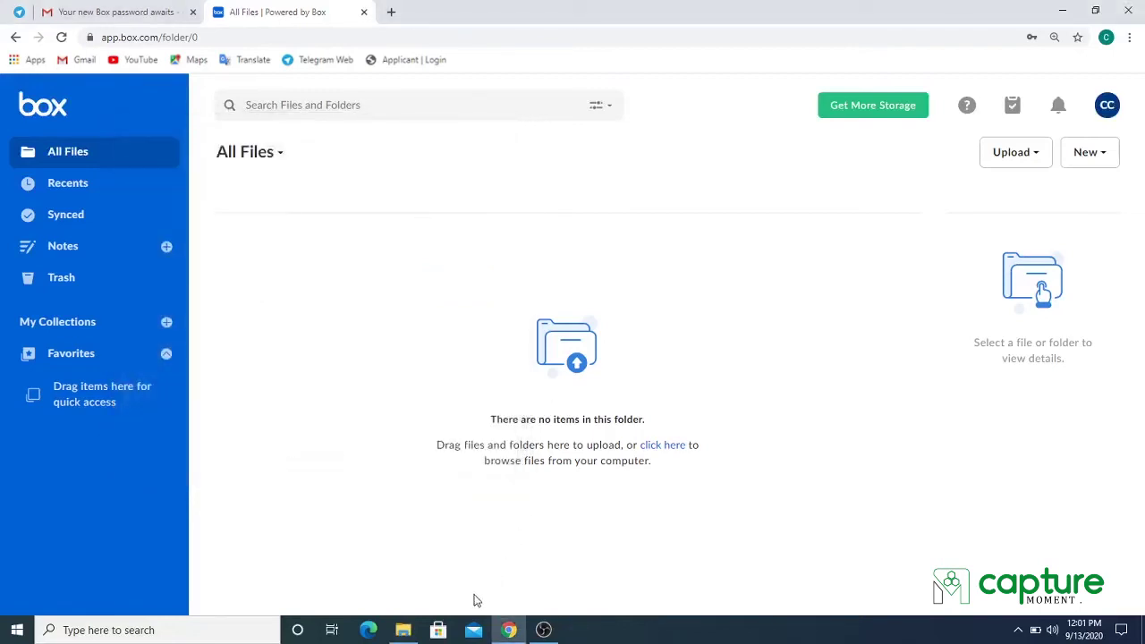
Create a folder named Recoding in the local Box Sync folder in File Explorer
{"action": "left_click", "coordinate": [403, 630]}
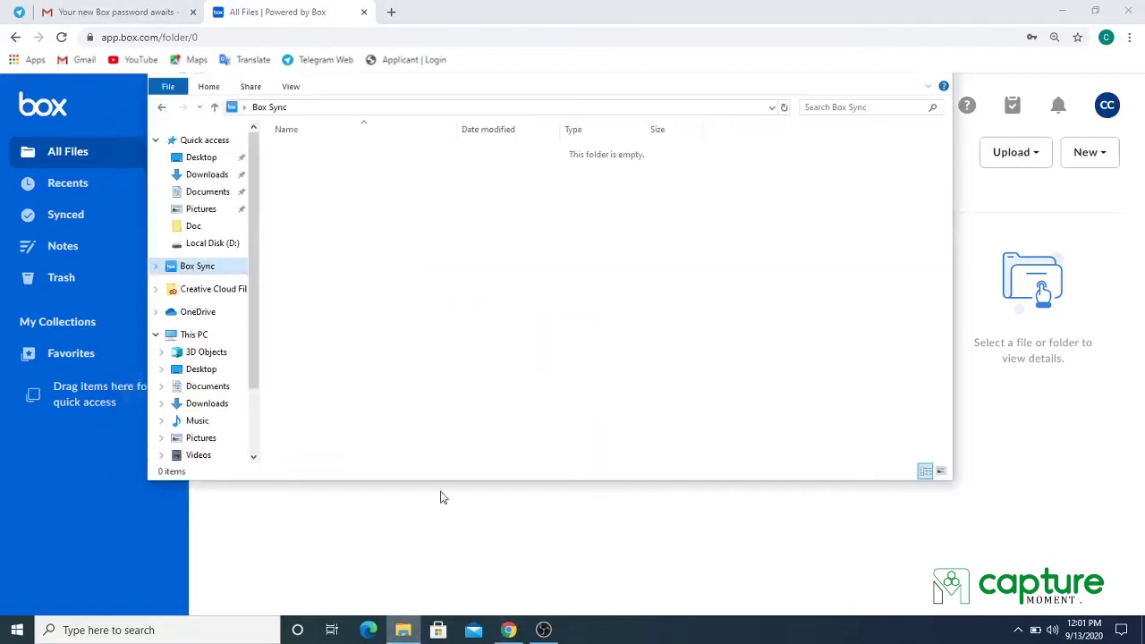
{"action": "right_click", "coordinate": [475, 362]}
{"action": "mouse_move", "coordinate": [563, 494]}
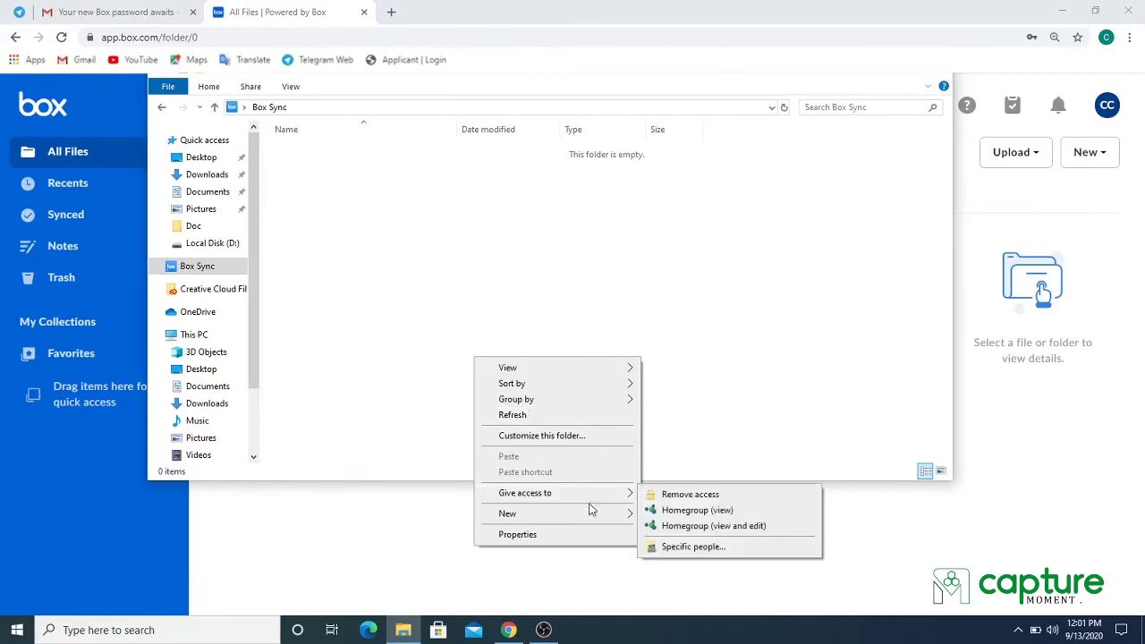
{"action": "left_click", "coordinate": [357, 238]}
{"action": "key", "text": "ctrl+shift+n"}
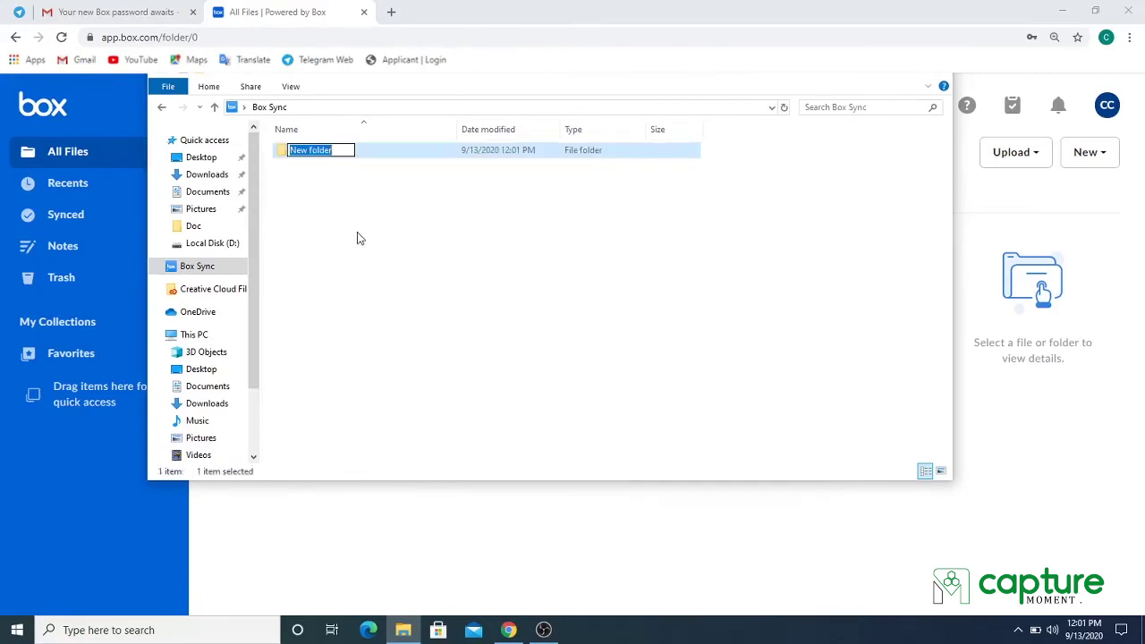
{"action": "type", "text": "Recoding"}
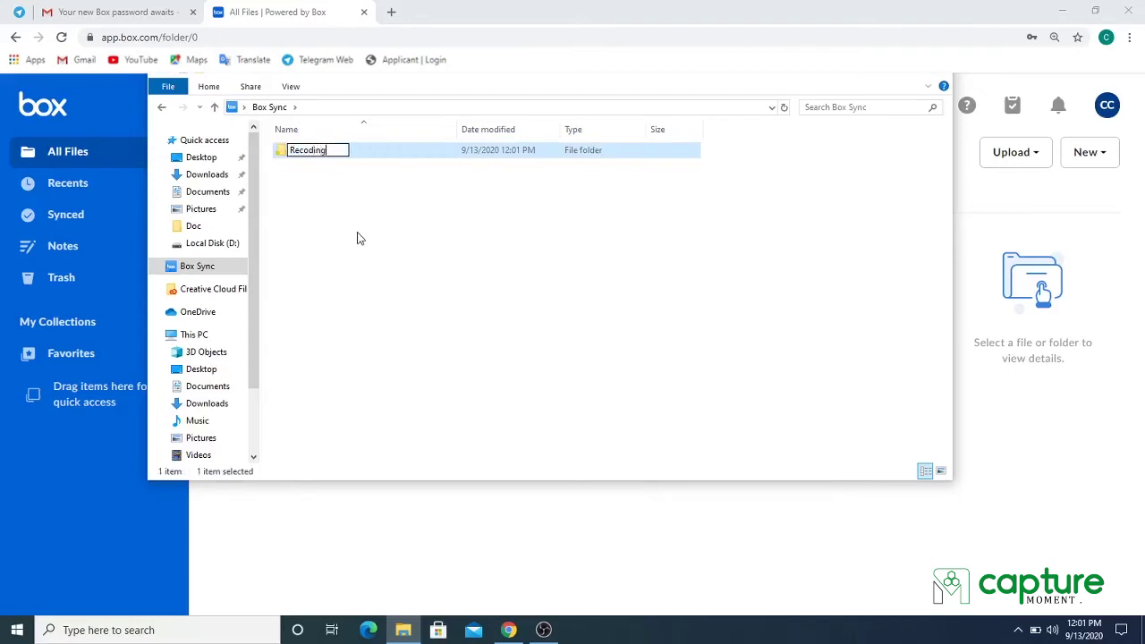
{"action": "left_click", "coordinate": [356, 238]}
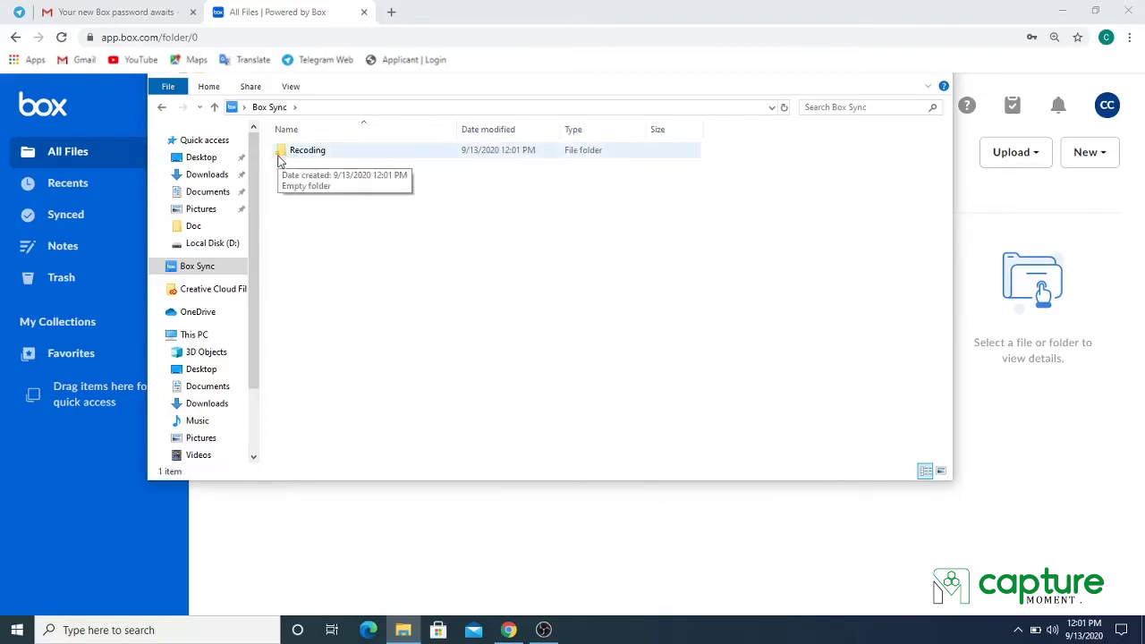
Display the Box Sync folder's contents as large thumbnails and refresh the folder to update the sync status
{"action": "left_click", "coordinate": [941, 471]}
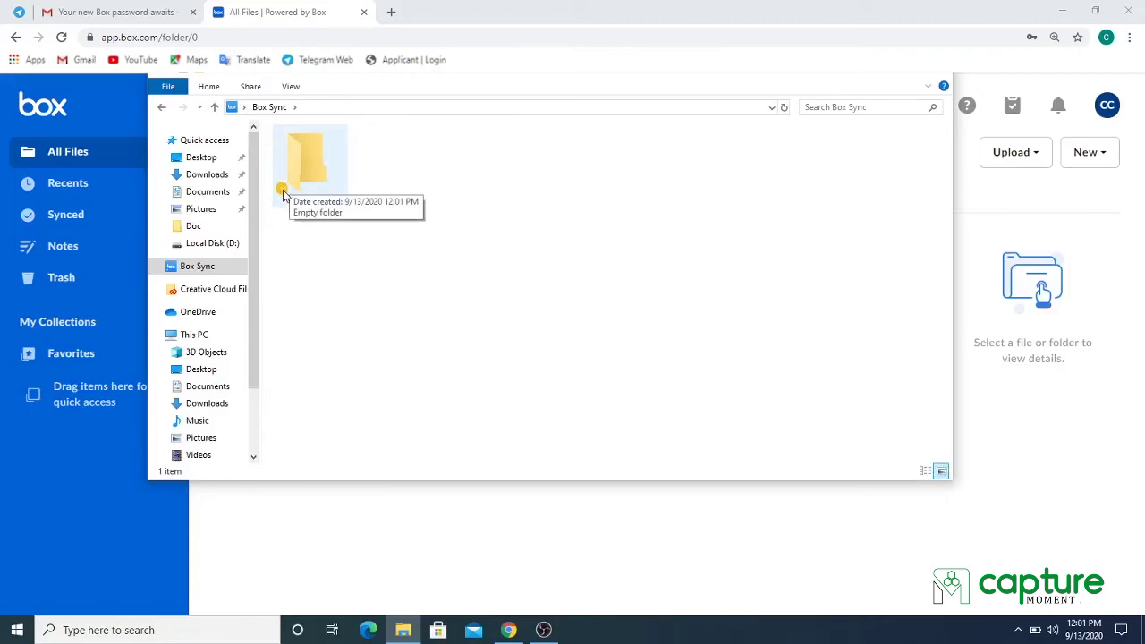
{"action": "right_click", "coordinate": [495, 288]}
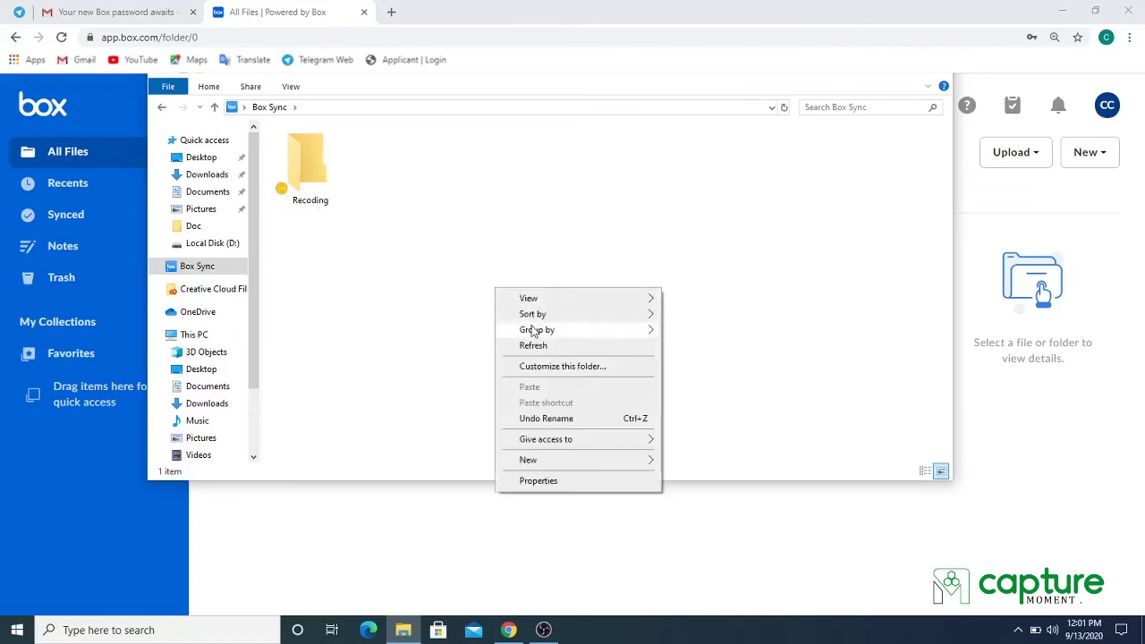
{"action": "left_click", "coordinate": [528, 344]}
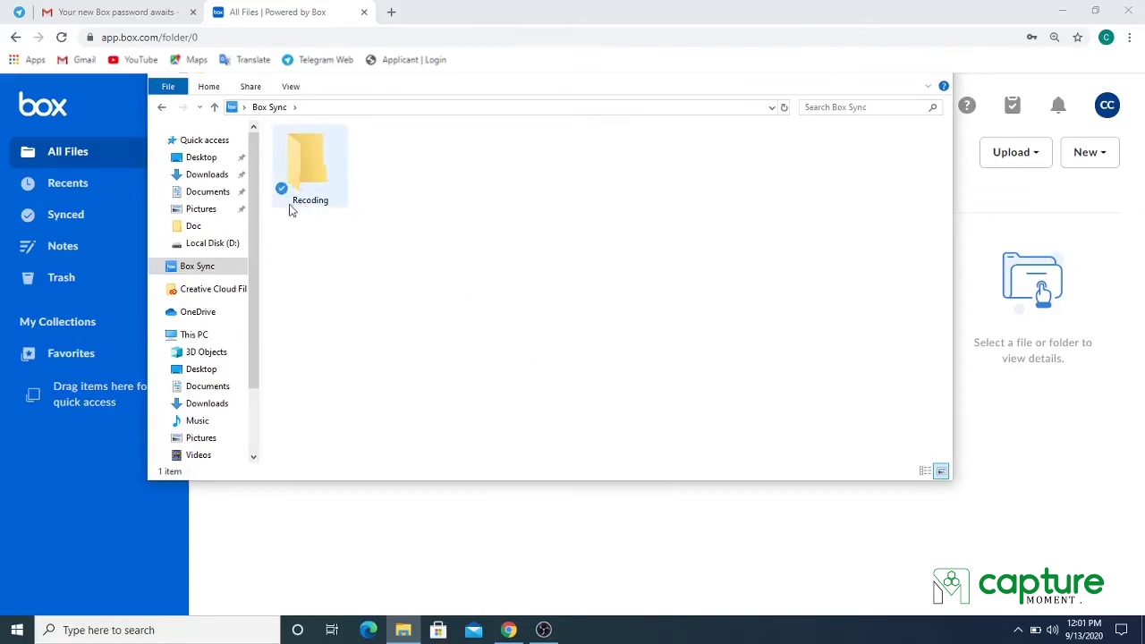
Switch to Chrome, reload the Box All Files page to check for the Recoding folder, and return to File Explorer
{"action": "key", "text": "alt+Tab"}
{"action": "left_click", "coordinate": [61, 37]}
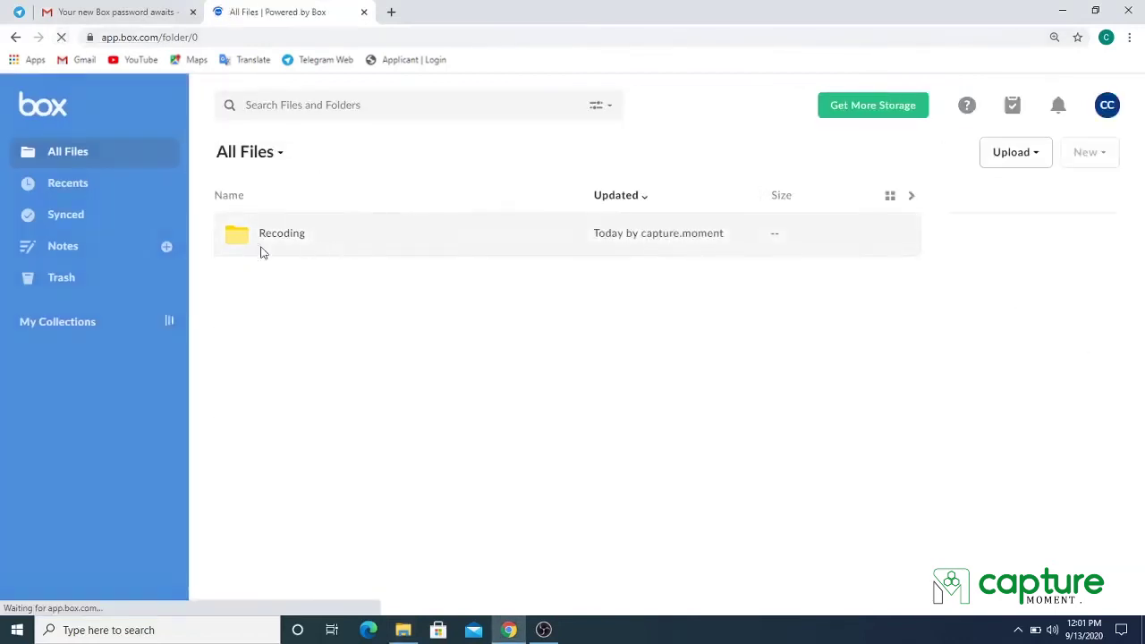
{"action": "key", "text": "alt+Tab"}
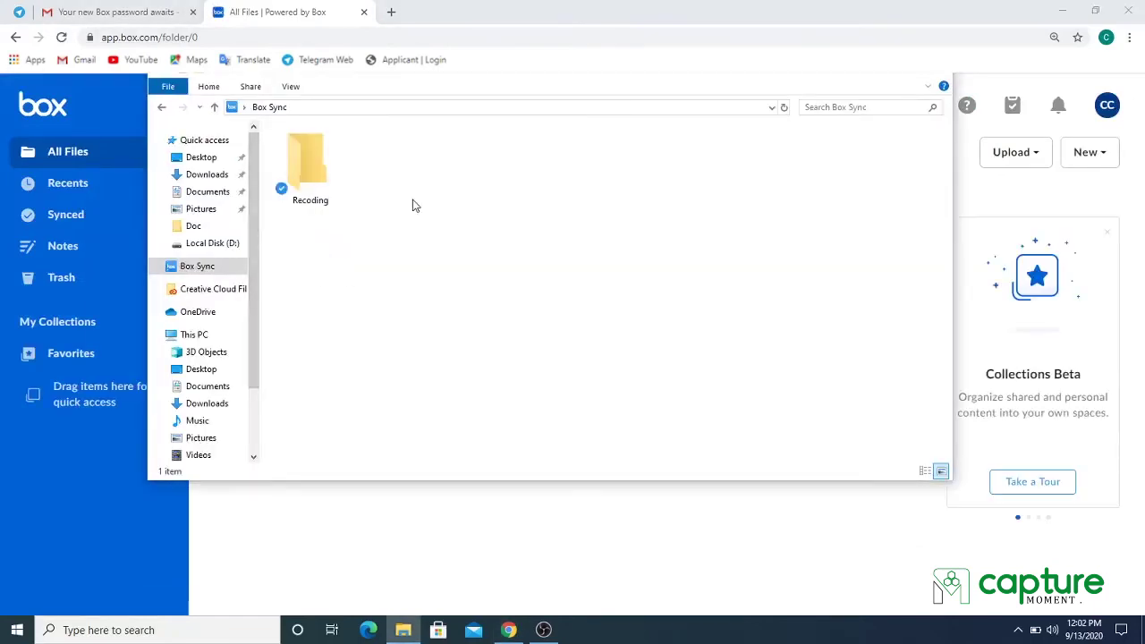
Create a second folder named Stream Break in the Box Sync folder
{"action": "key", "text": "ctrl+shift+n"}
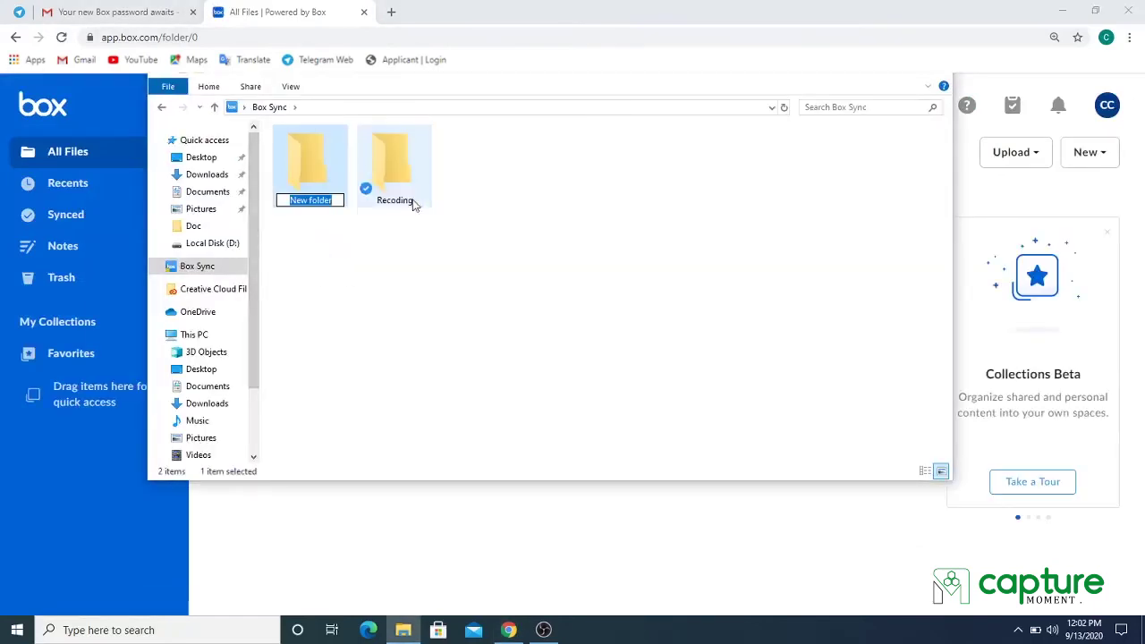
{"action": "type", "text": "Str"}
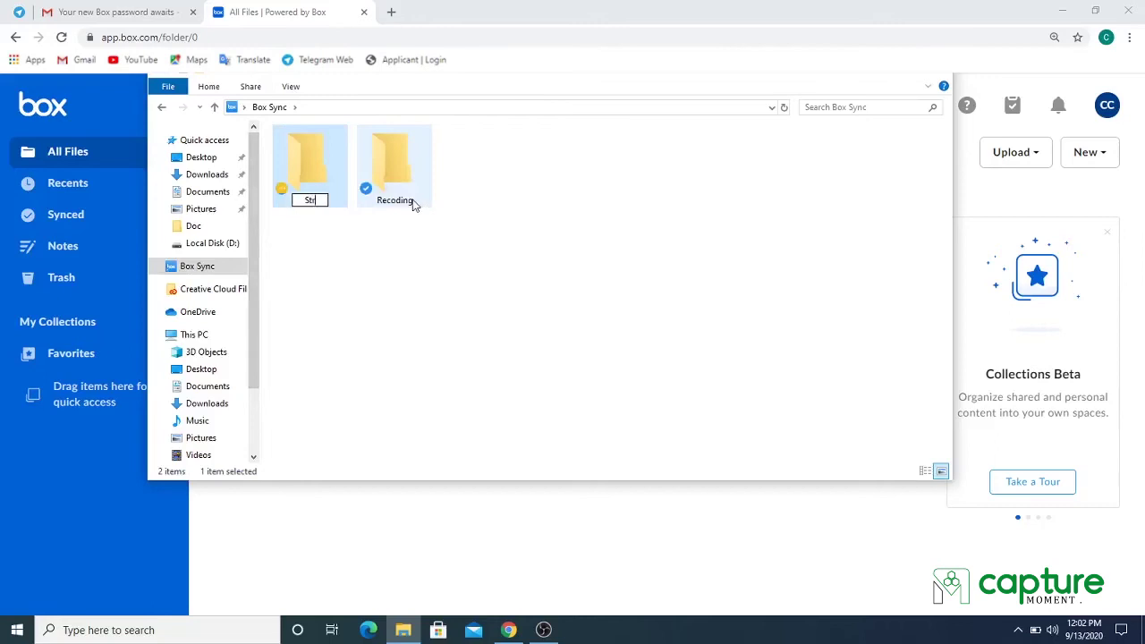
{"action": "type", "text": "eam Break"}
{"action": "key", "text": "Return"}
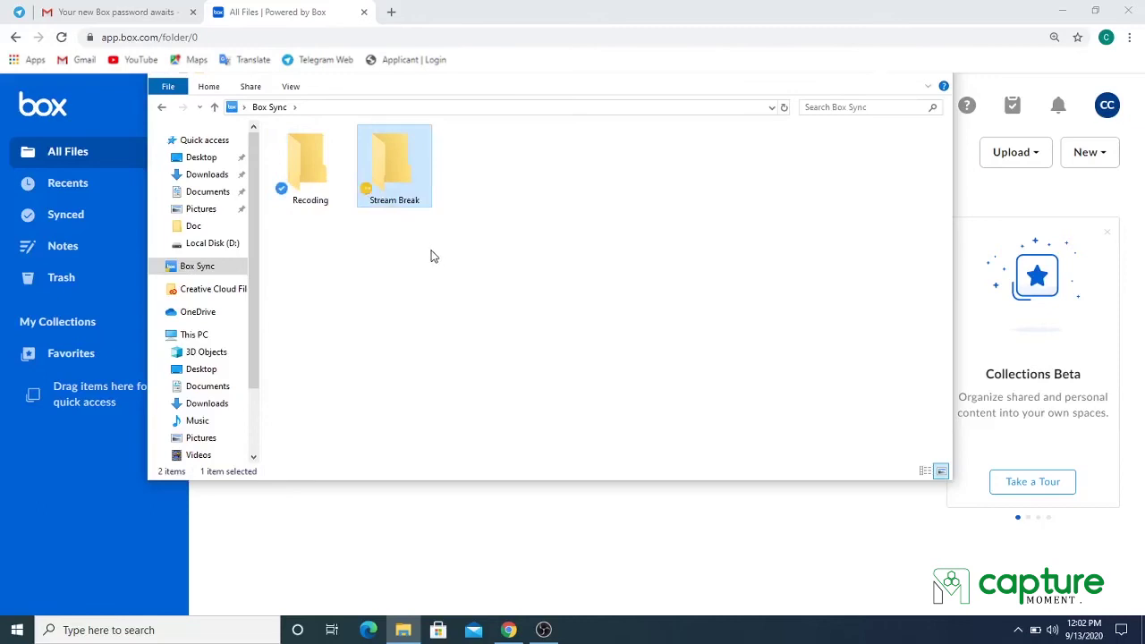
Create two subfolders named LC and YT inside the Recoding folder
{"action": "double_click", "coordinate": [310, 165]}
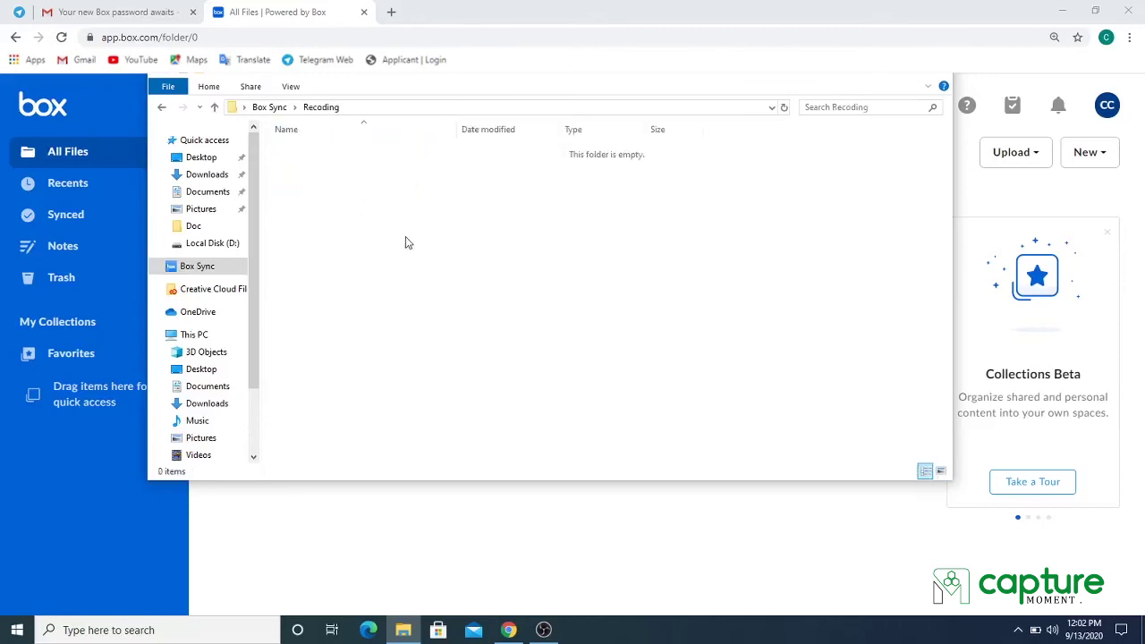
{"action": "key", "text": "ctrl+shift+n"}
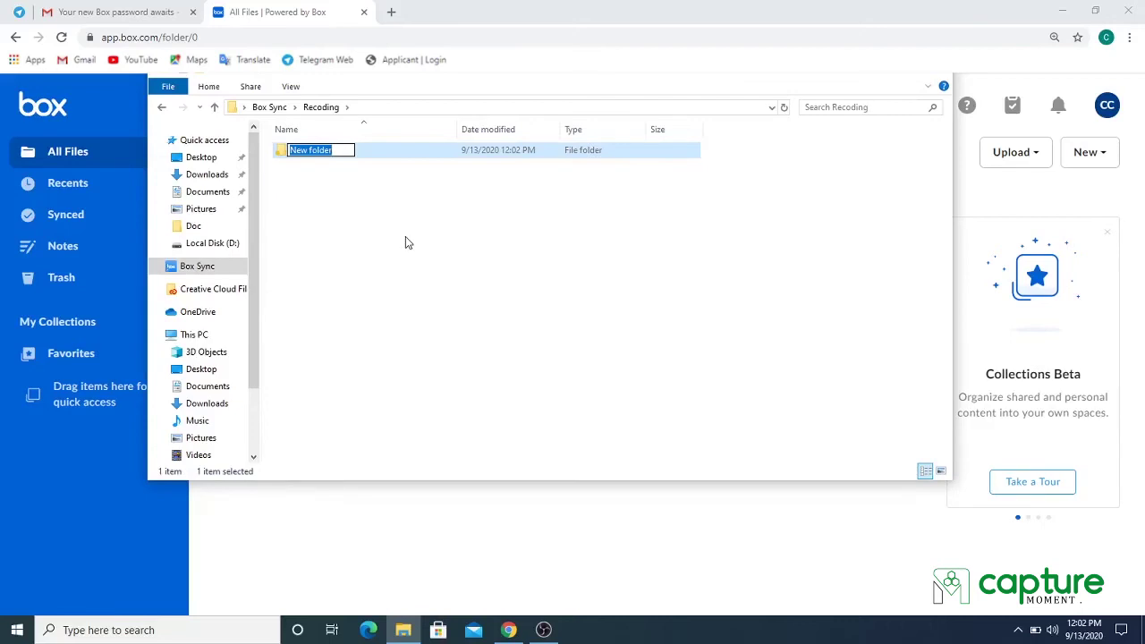
{"action": "type", "text": "LC"}
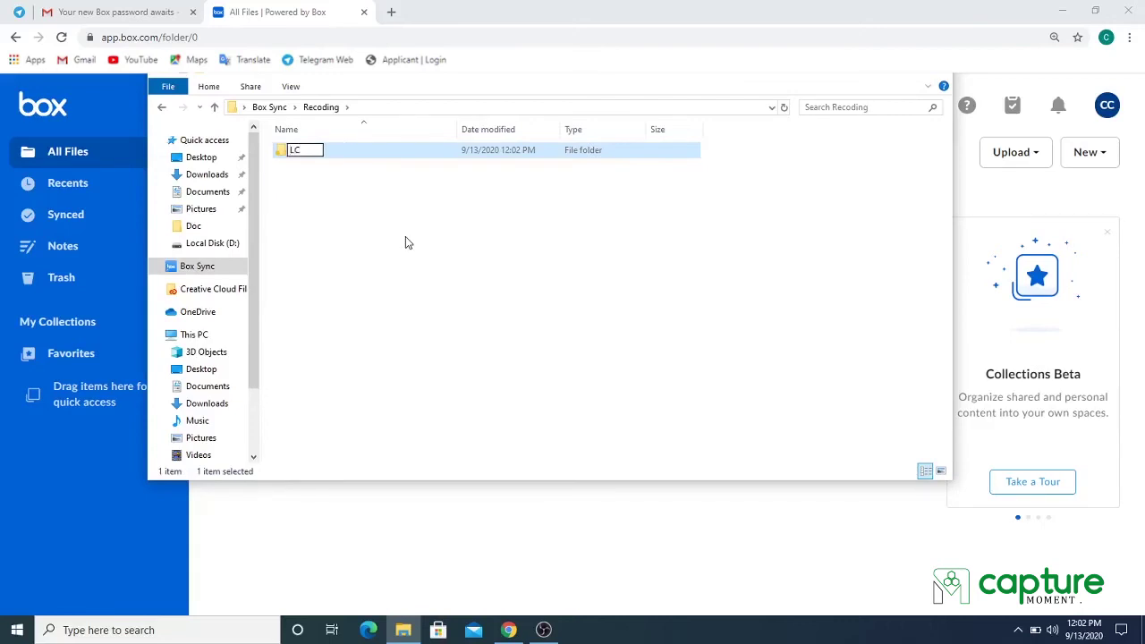
{"action": "key", "text": "Return"}
{"action": "key", "text": "ctrl+shift+n"}
{"action": "type", "text": "YT"}
{"action": "key", "text": "Return"}
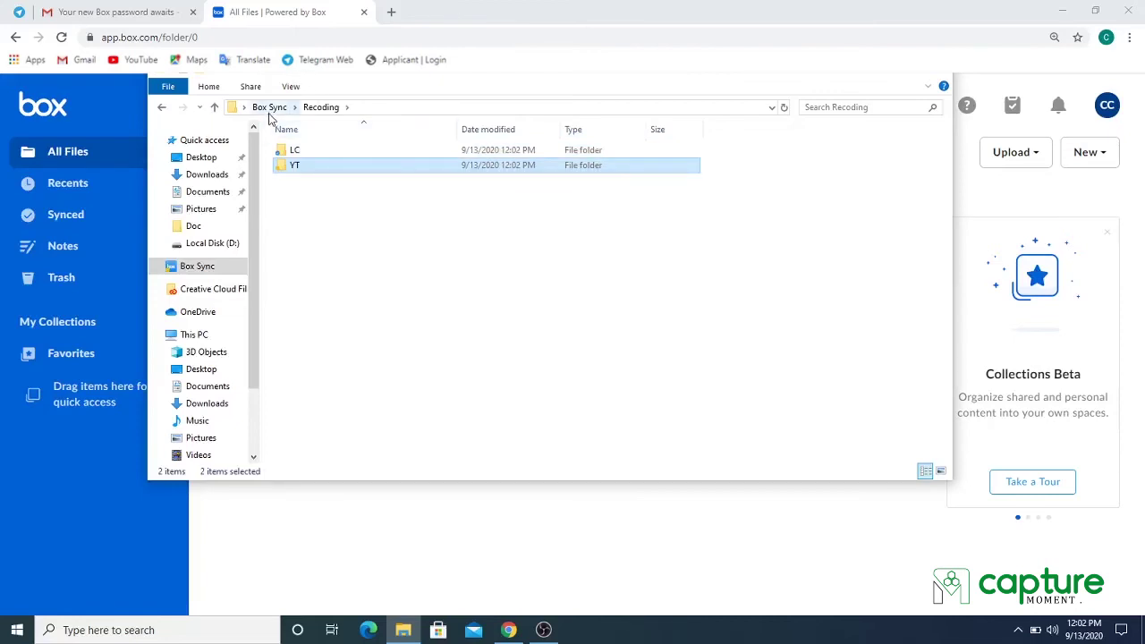
{"action": "left_click", "coordinate": [318, 154]}
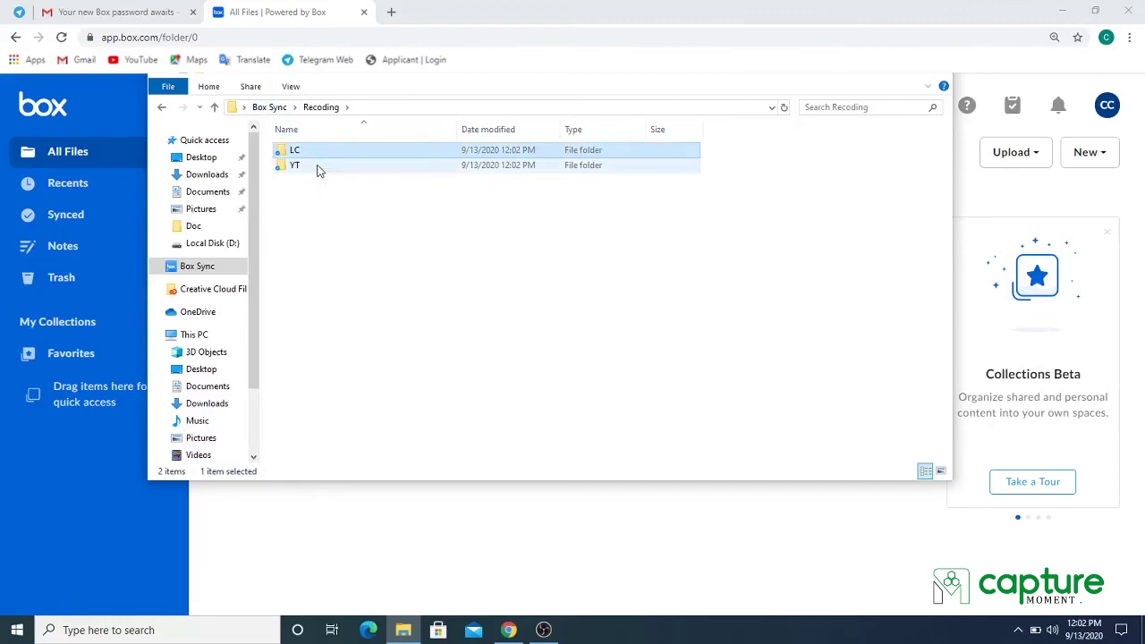
{"action": "left_click", "coordinate": [325, 168]}
{"action": "left_click", "coordinate": [330, 191]}
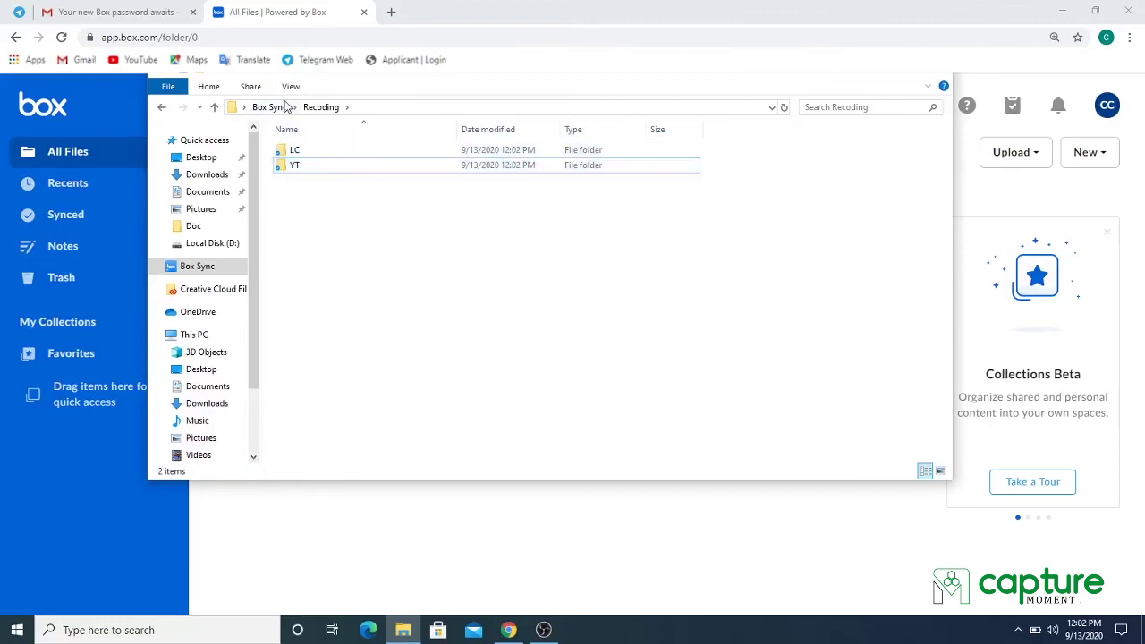
Create a folder named 13-Sep 2020 inside the YT folder
{"action": "double_click", "coordinate": [310, 167]}
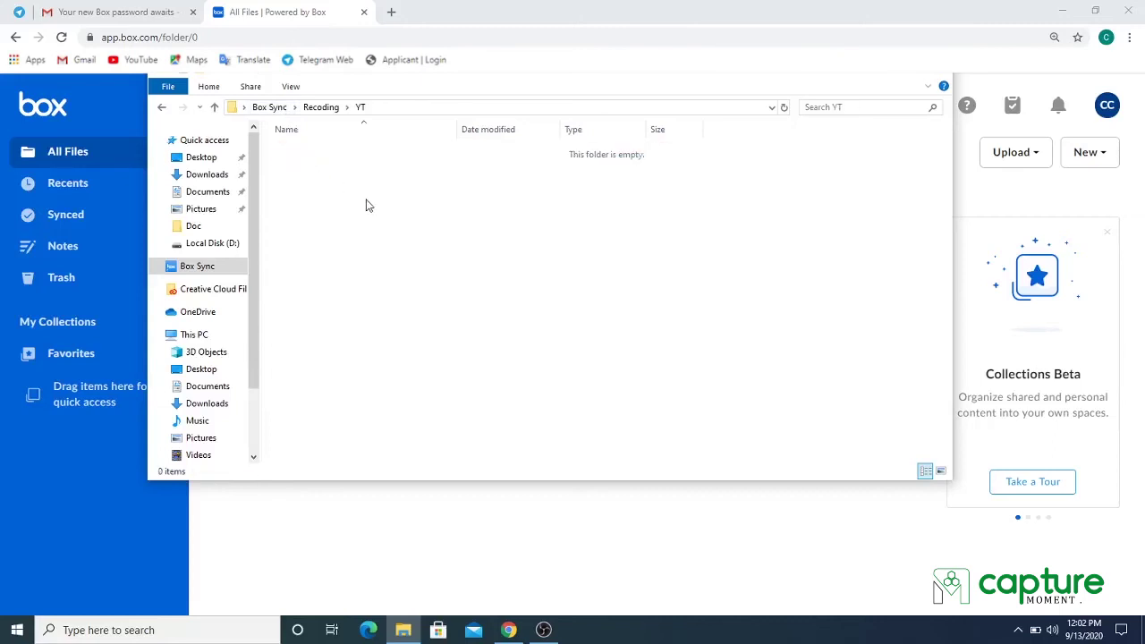
{"action": "key", "text": "ctrl+shift+n"}
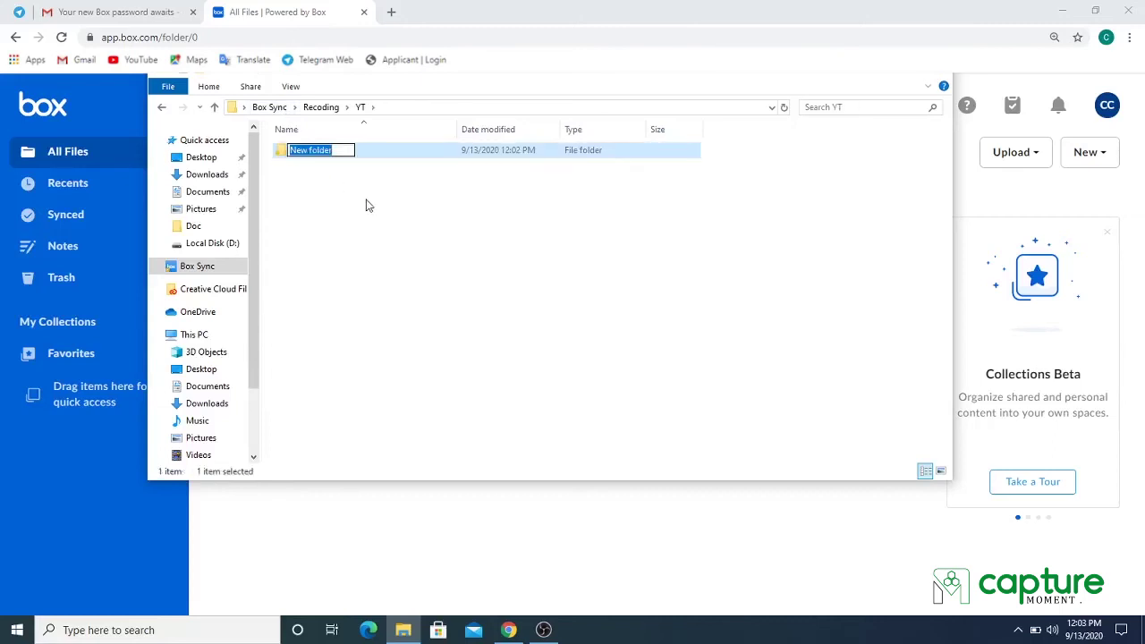
{"action": "type", "text": "13-"}
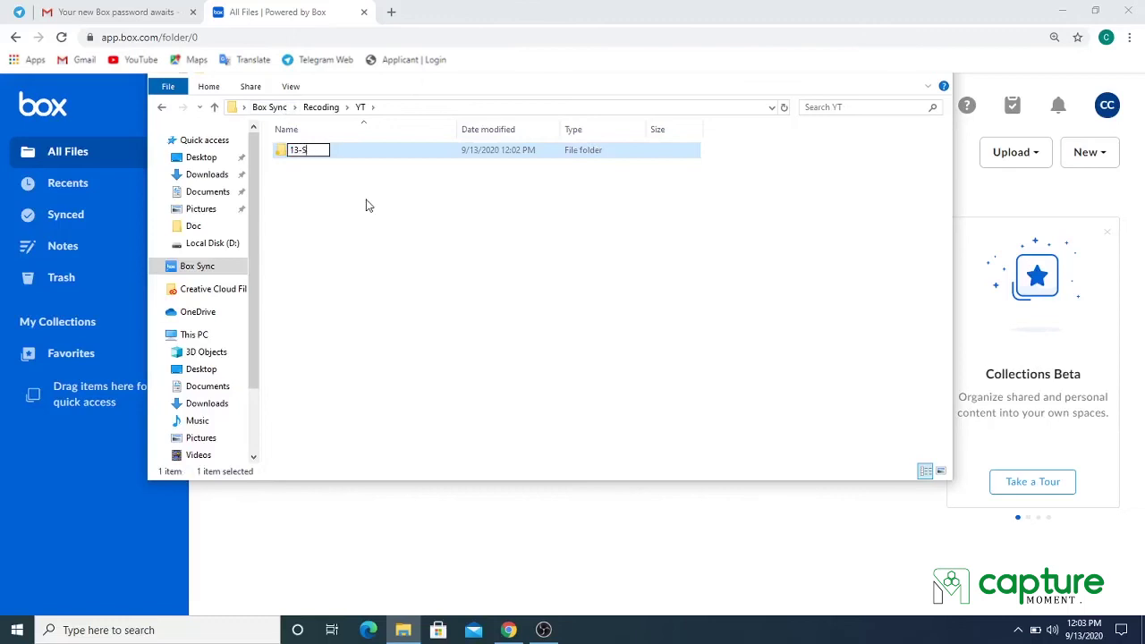
{"action": "type", "text": "Sep 2020"}
{"action": "key", "text": "Return"}
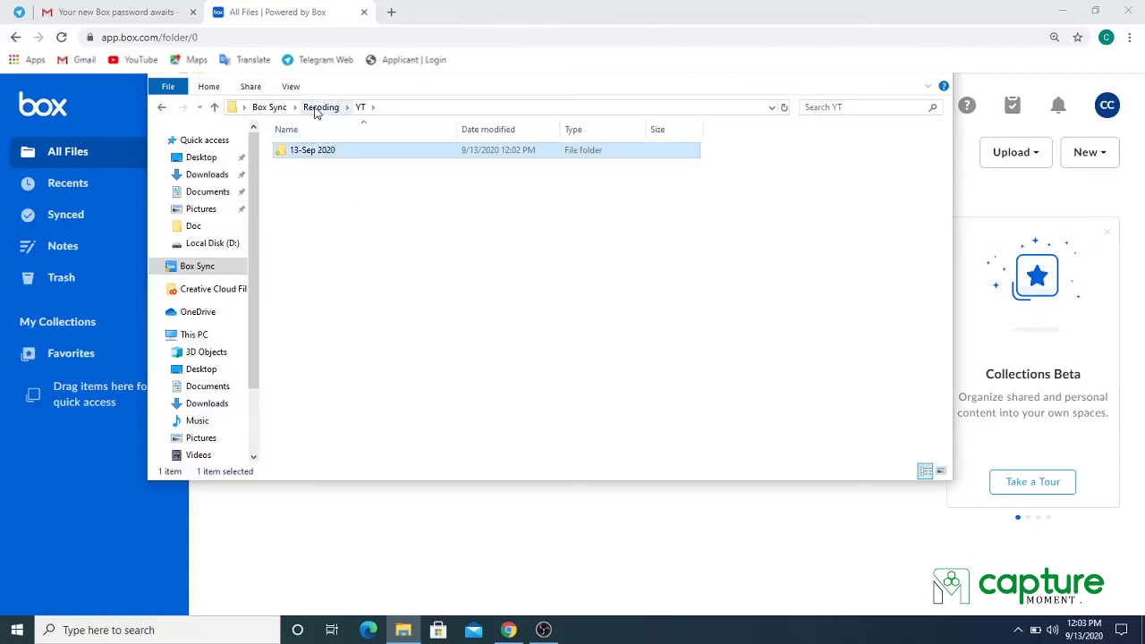
Look inside the 13-Sep 2020 and Stream Break folders, and return to the main Box Sync folder
{"action": "double_click", "coordinate": [341, 152]}
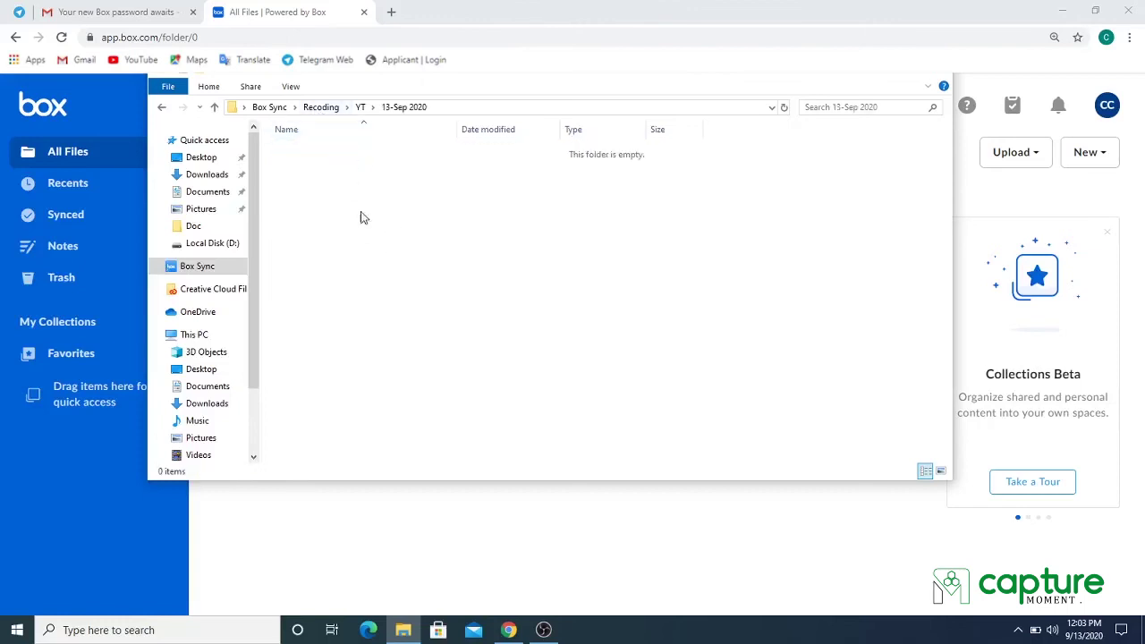
{"action": "left_click", "coordinate": [321, 108]}
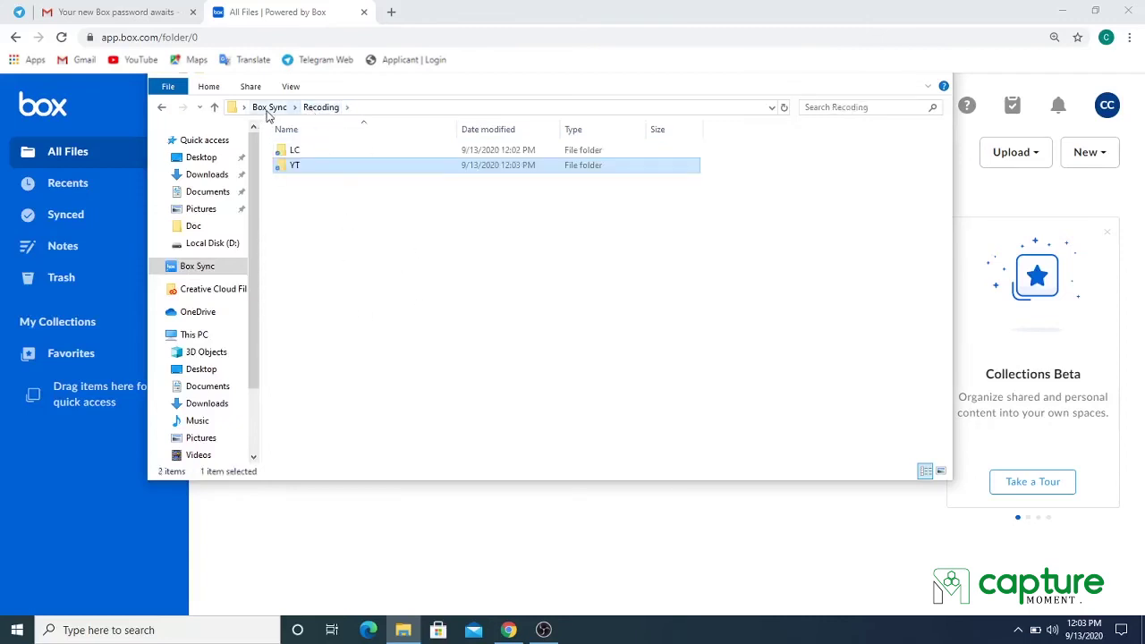
{"action": "left_click", "coordinate": [269, 107]}
{"action": "double_click", "coordinate": [394, 179]}
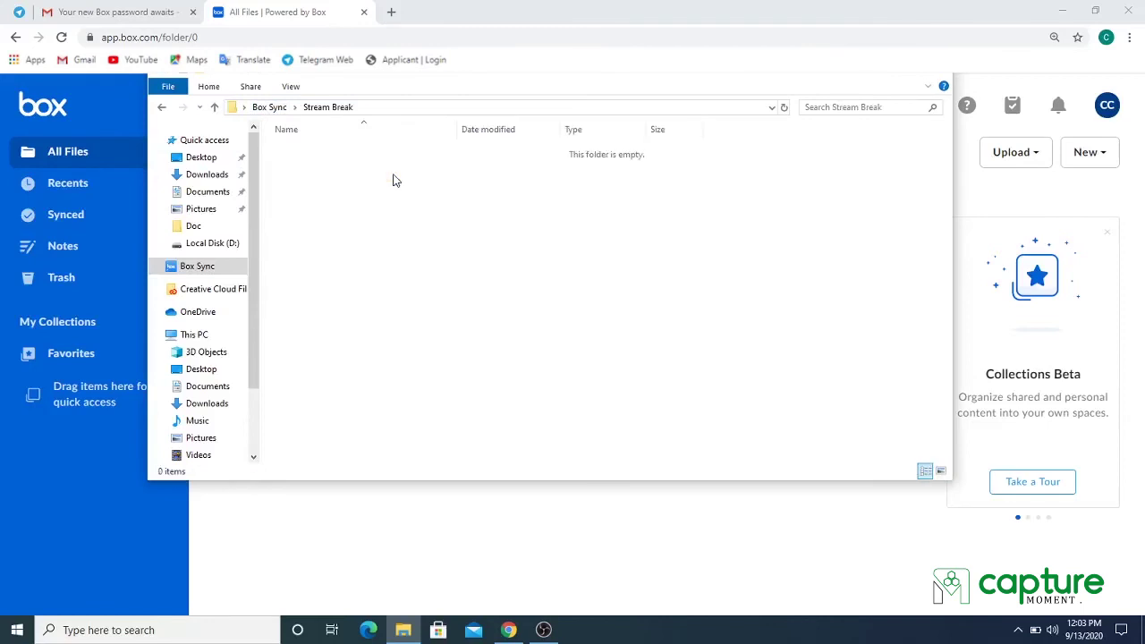
{"action": "left_click", "coordinate": [268, 107]}
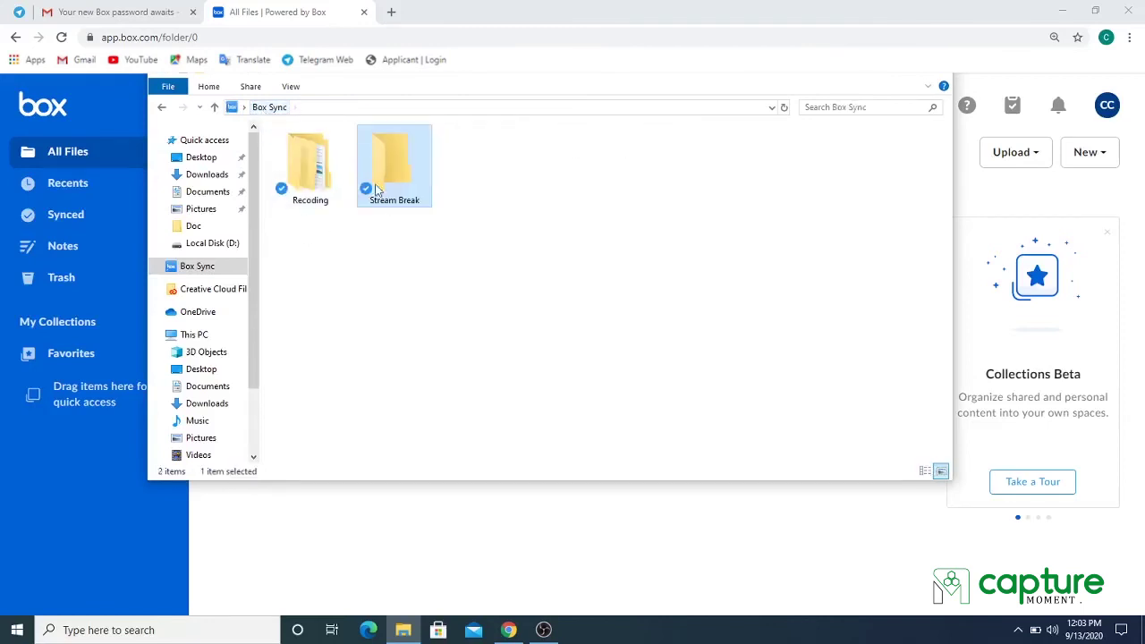
{"action": "left_click", "coordinate": [394, 235]}
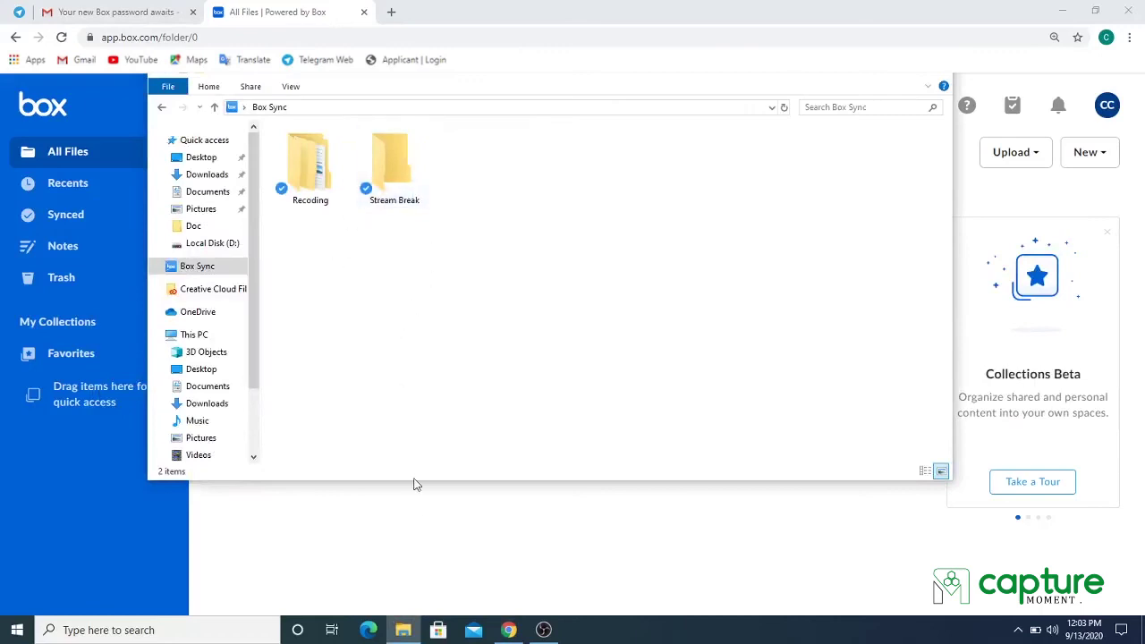
Reload the Box All Files page in Chrome and compare its folders with those in the local Box Sync folder
{"action": "left_click", "coordinate": [434, 523]}
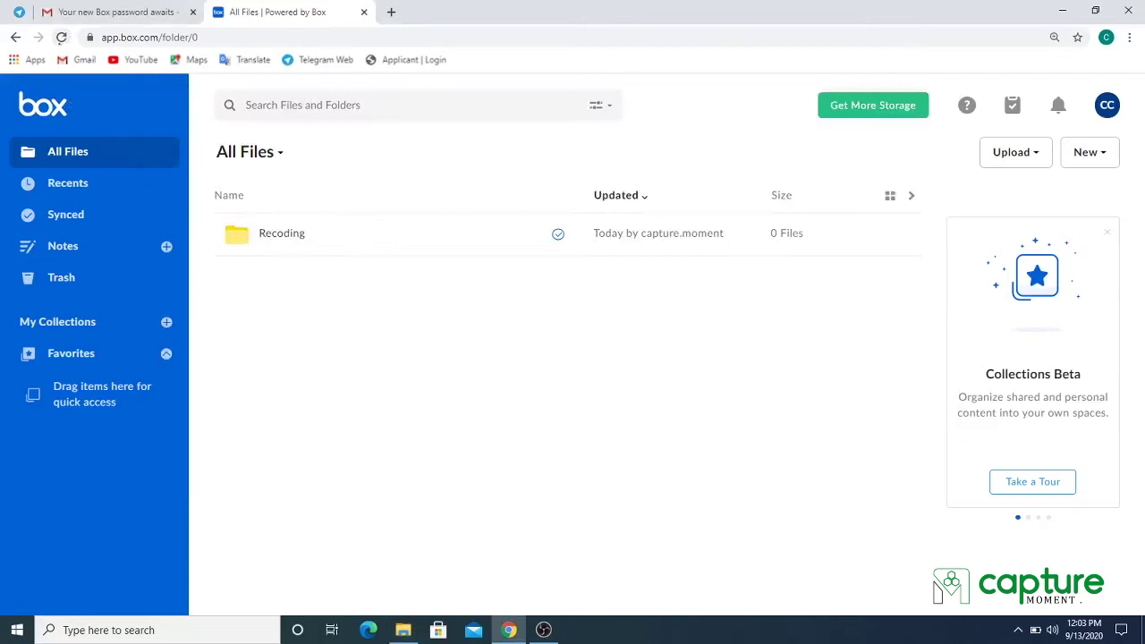
{"action": "left_click", "coordinate": [61, 37]}
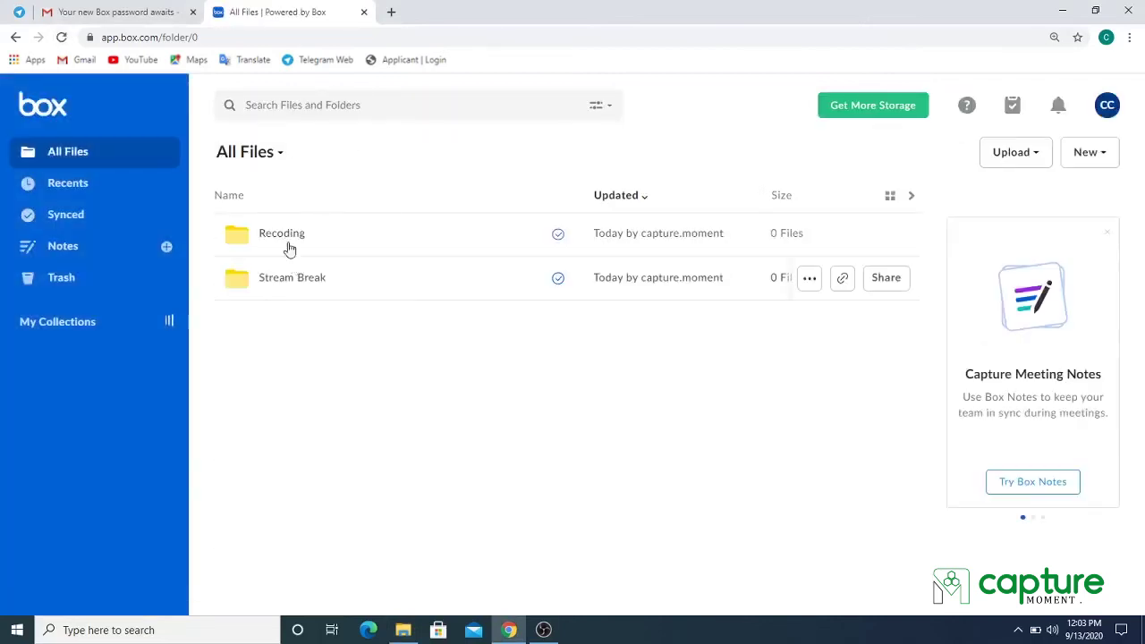
{"action": "left_click", "coordinate": [402, 630]}
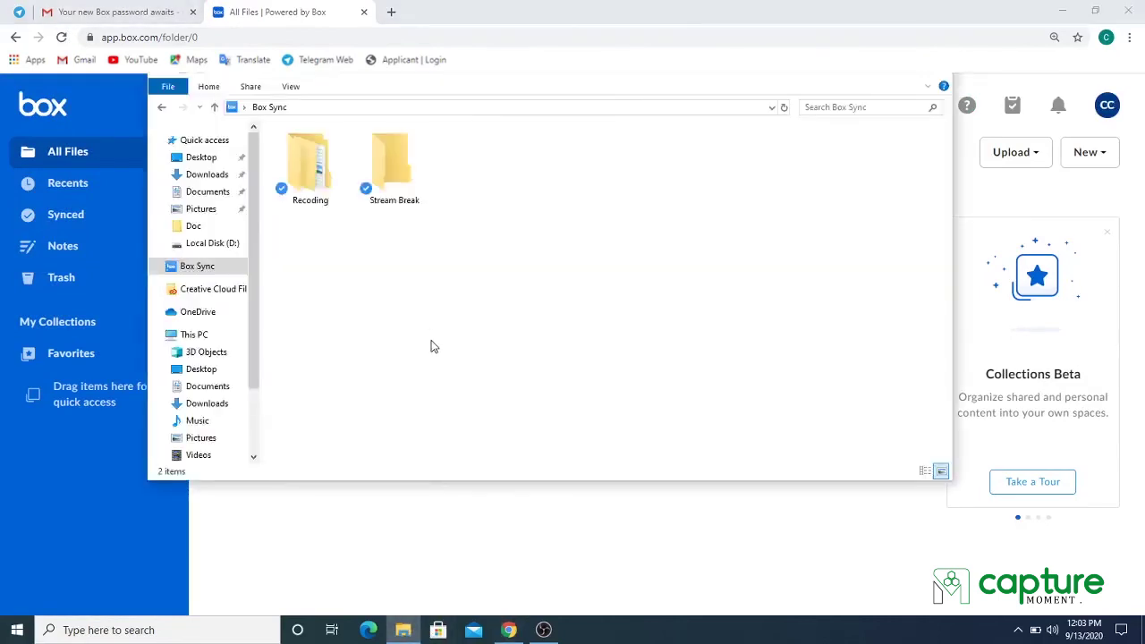
{"action": "left_click", "coordinate": [501, 544]}
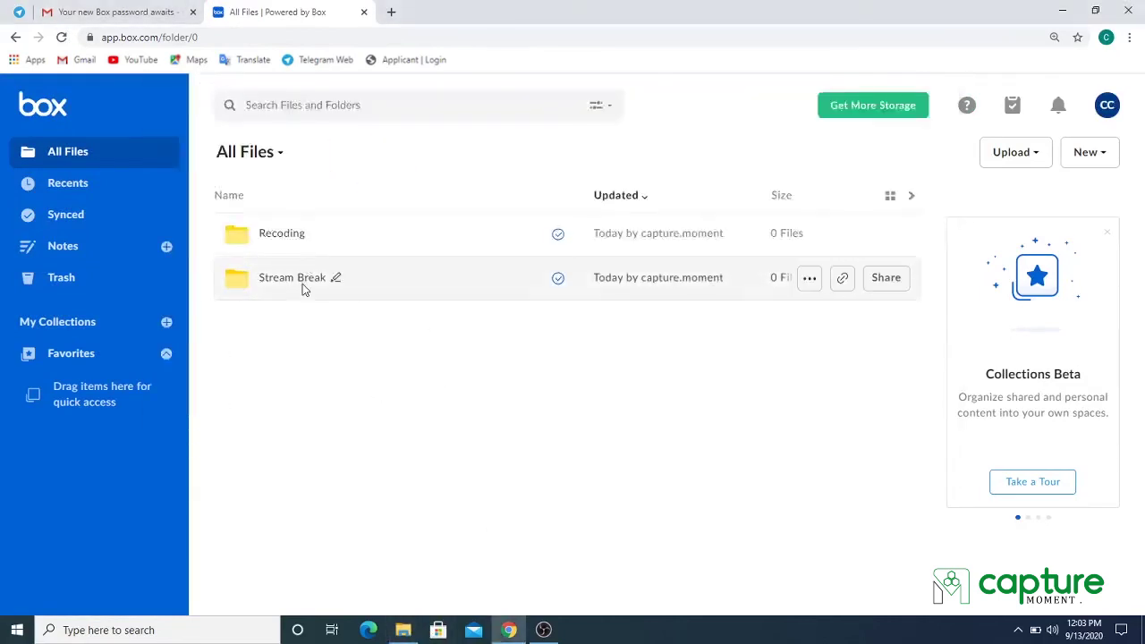
Switch to File Explorer and copy the KONARK ARKA KHETRA IN ODISHA video from Local Disk (D:)
{"action": "left_click", "coordinate": [403, 630]}
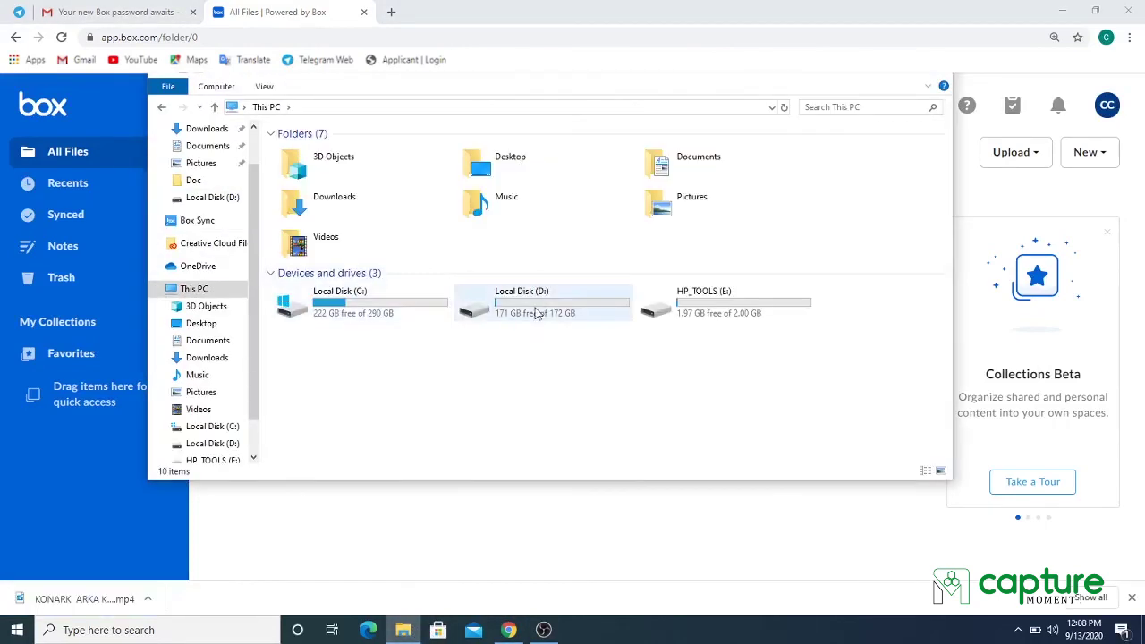
{"action": "double_click", "coordinate": [534, 313]}
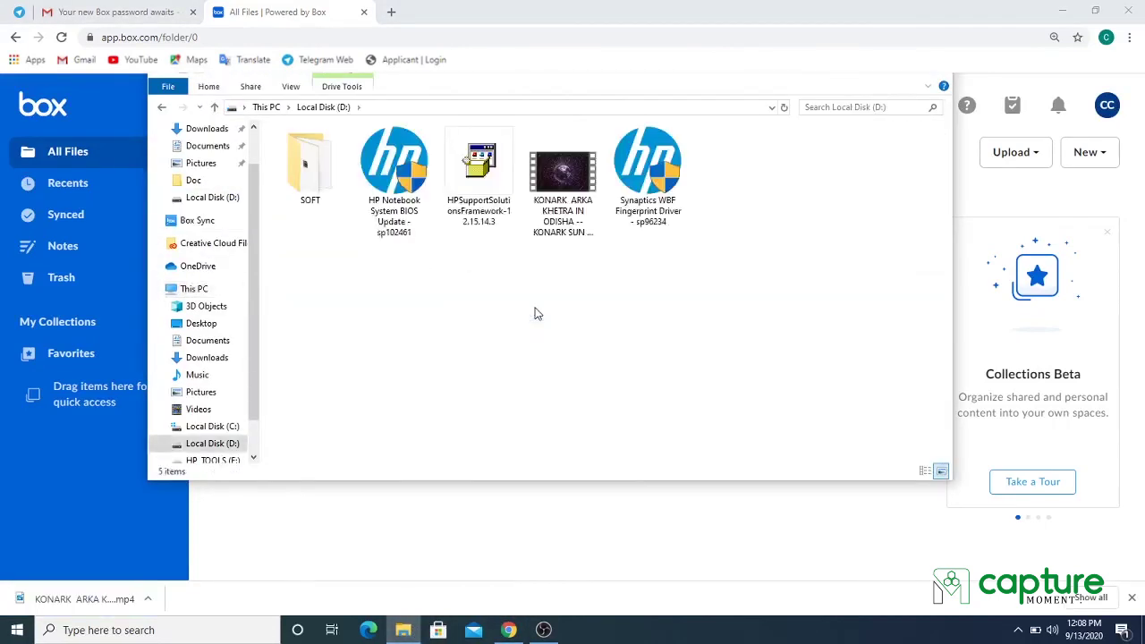
{"action": "left_click", "coordinate": [565, 184]}
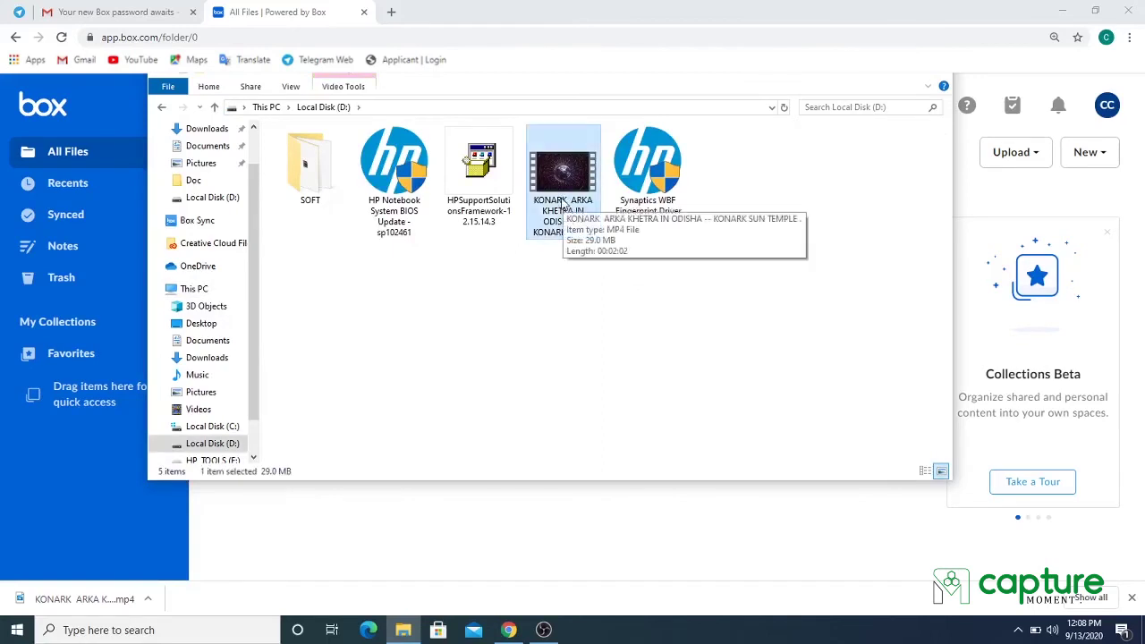
{"action": "left_click", "coordinate": [556, 188], "text": "ctrl"}
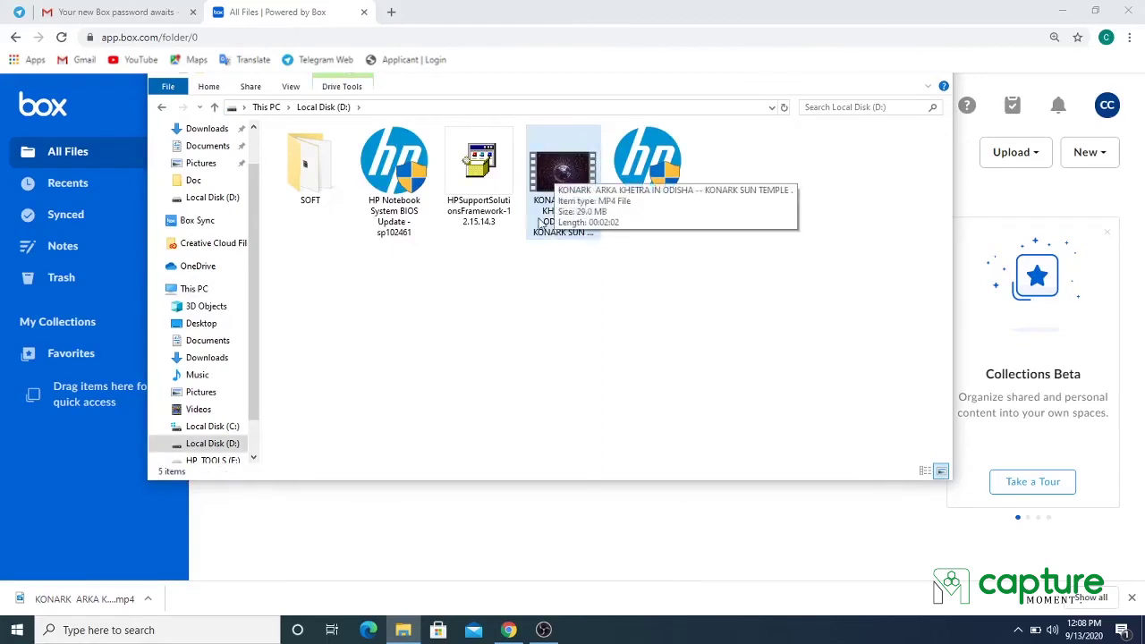
{"action": "left_click", "coordinate": [557, 183]}
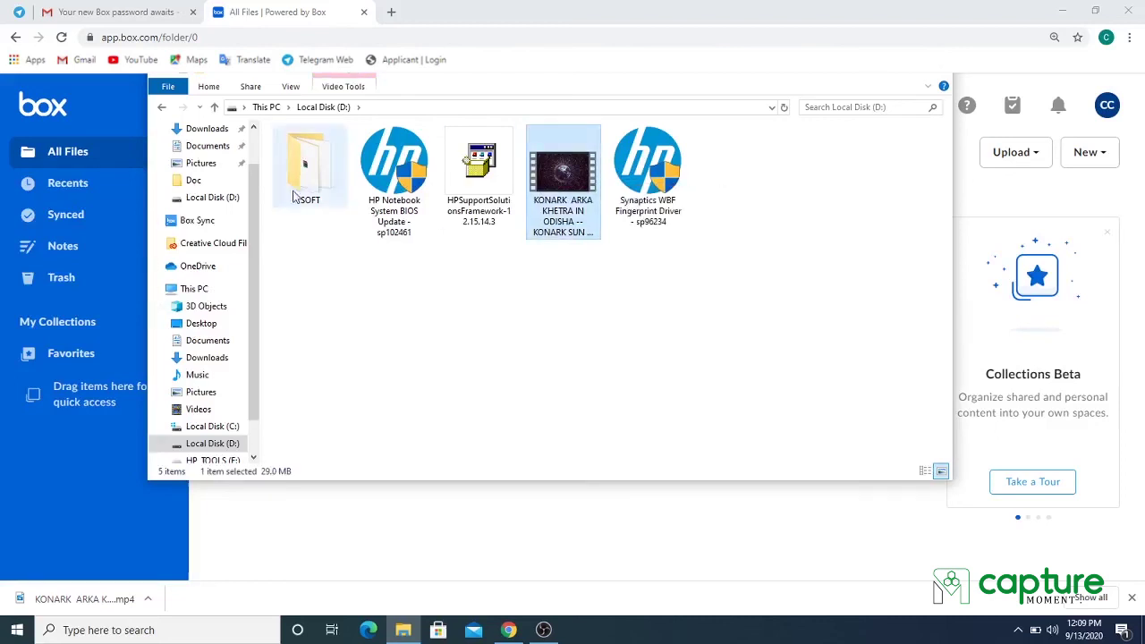
Paste the copied video into the 13-Sep 2020 folder under Recoding > YT in Box Sync
{"action": "left_click", "coordinate": [218, 225]}
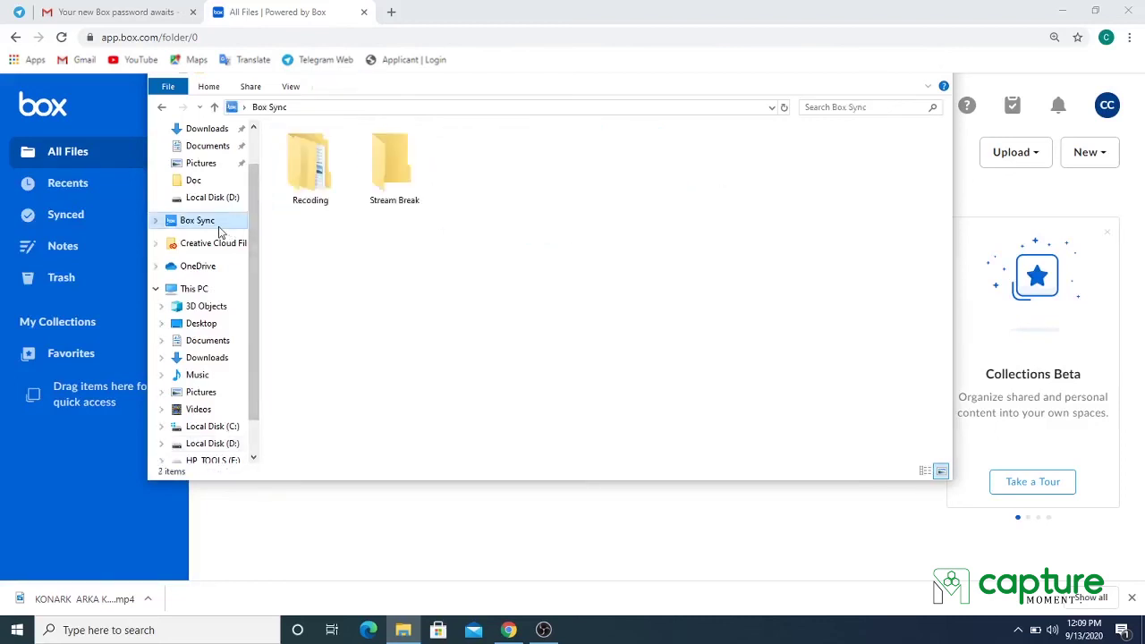
{"action": "double_click", "coordinate": [300, 175]}
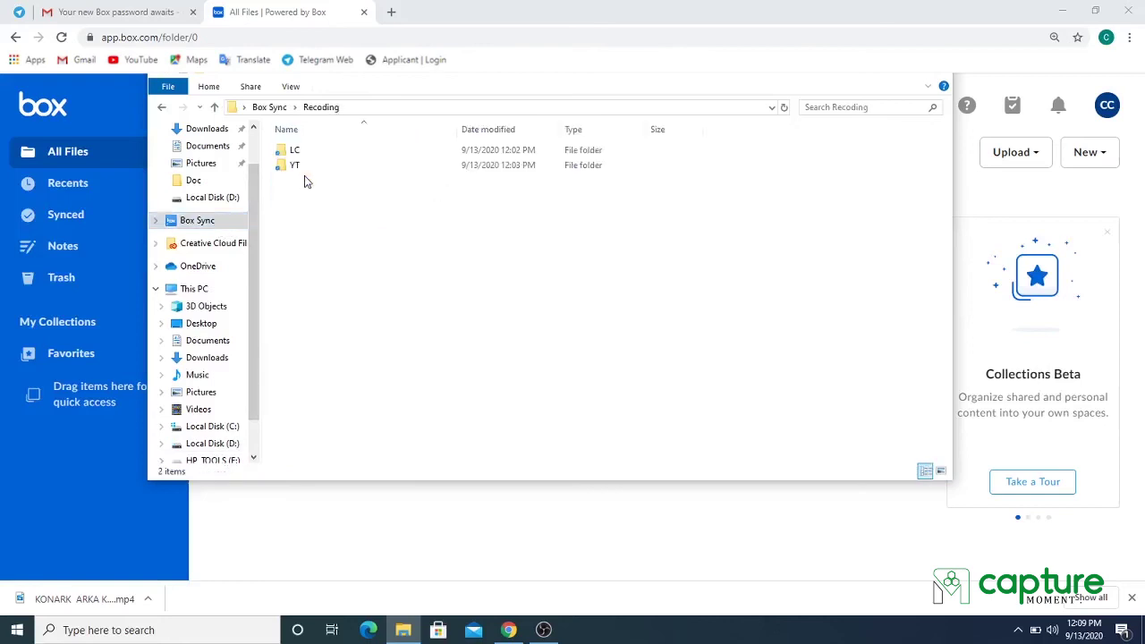
{"action": "double_click", "coordinate": [313, 165]}
{"action": "double_click", "coordinate": [322, 151]}
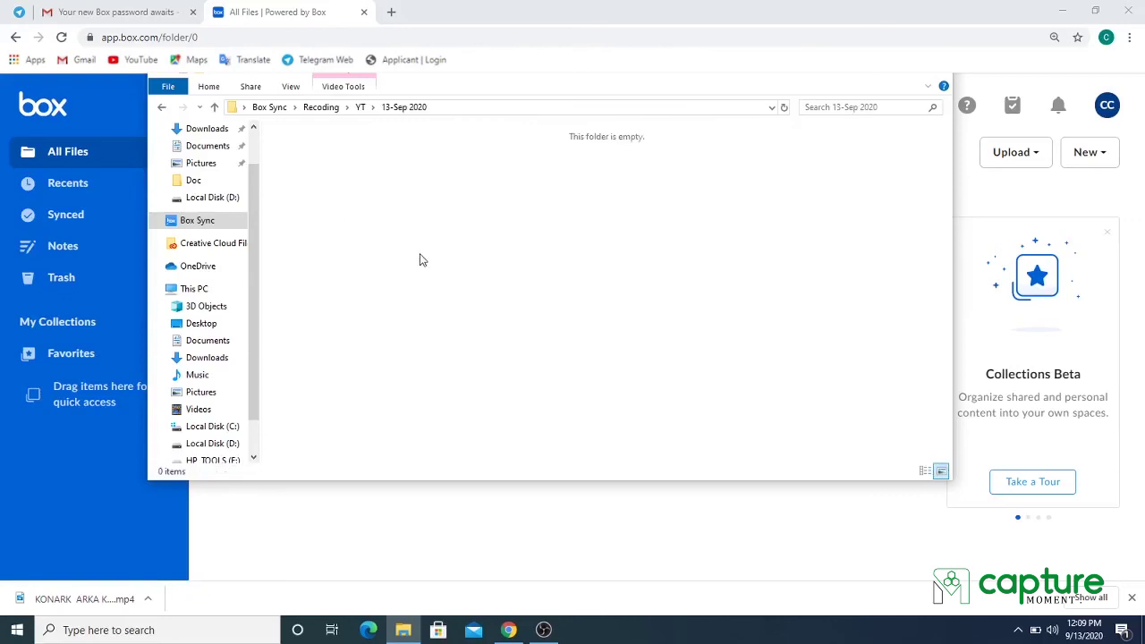
{"action": "key", "text": "ctrl+v"}
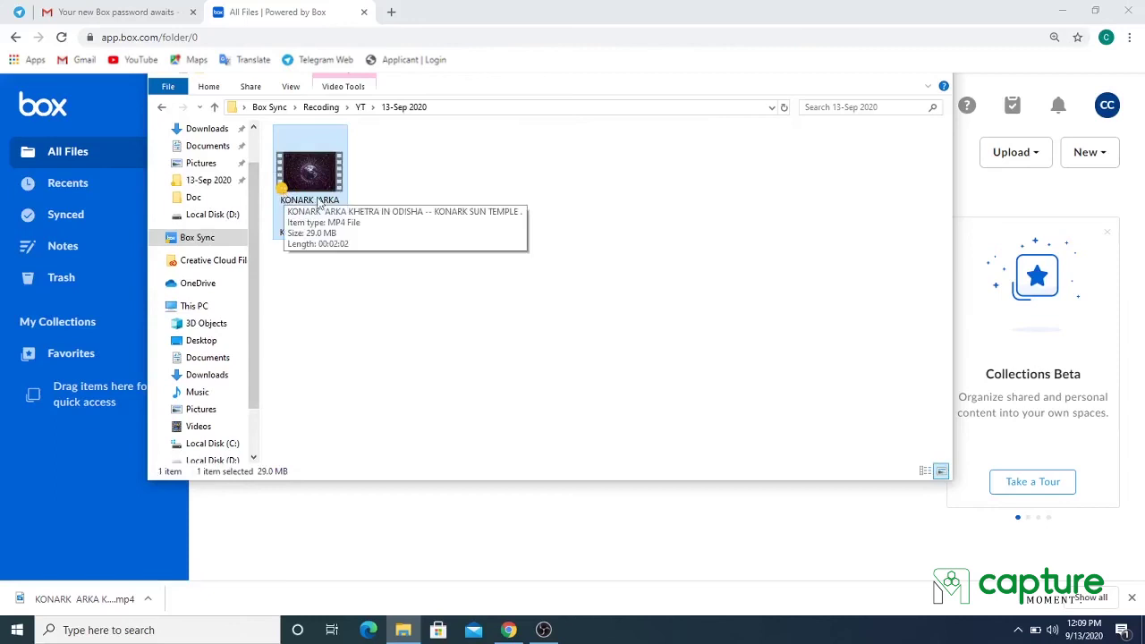
Refresh the 13-Sep 2020 folder repeatedly to check the video's sync status
{"action": "right_click", "coordinate": [463, 169]}
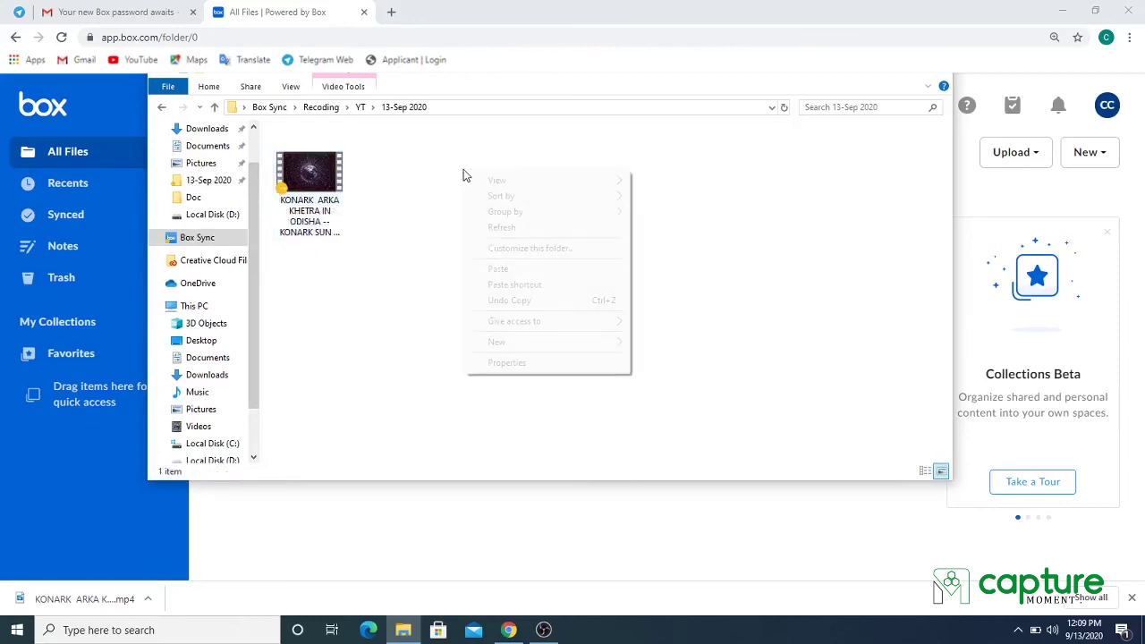
{"action": "left_click", "coordinate": [504, 227]}
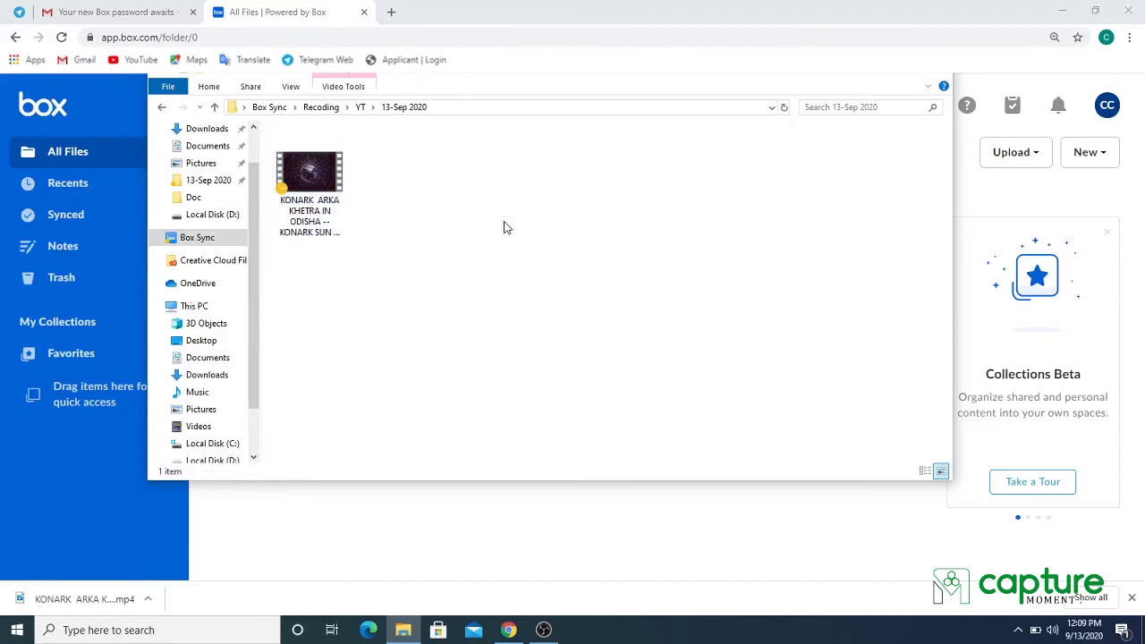
{"action": "right_click", "coordinate": [560, 344]}
{"action": "left_click", "coordinate": [595, 401]}
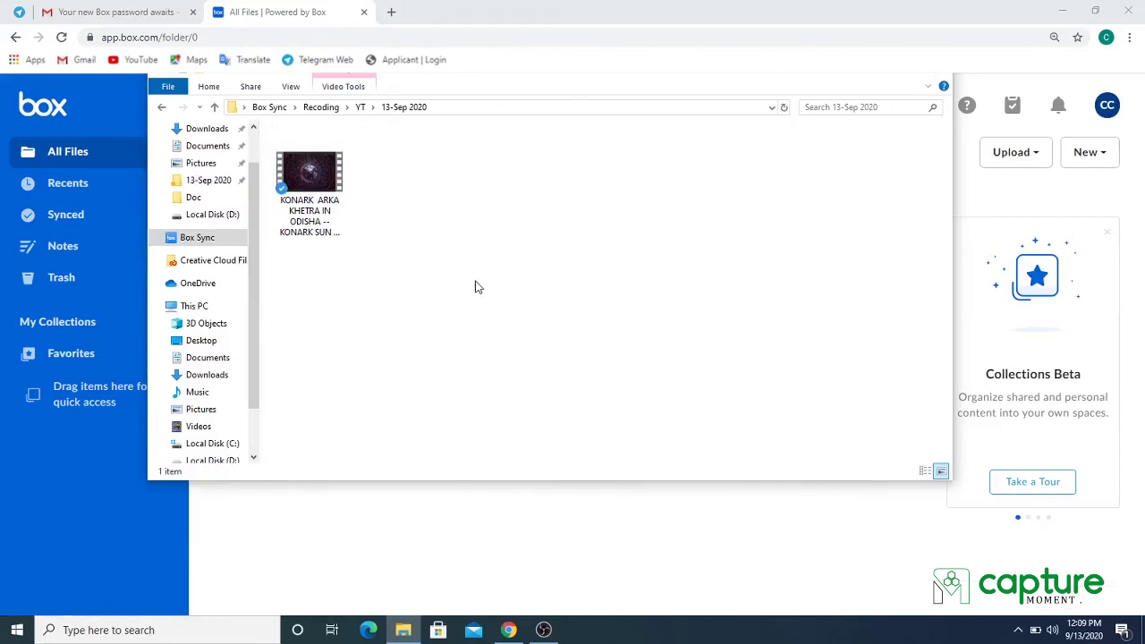
{"action": "right_click", "coordinate": [476, 286]}
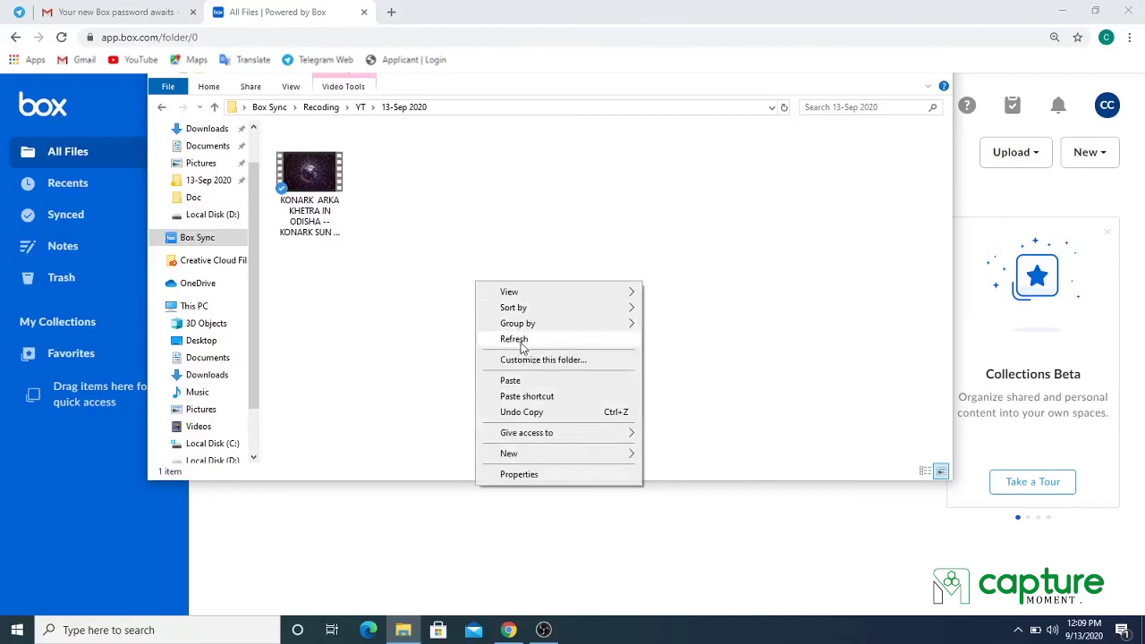
{"action": "left_click", "coordinate": [514, 340]}
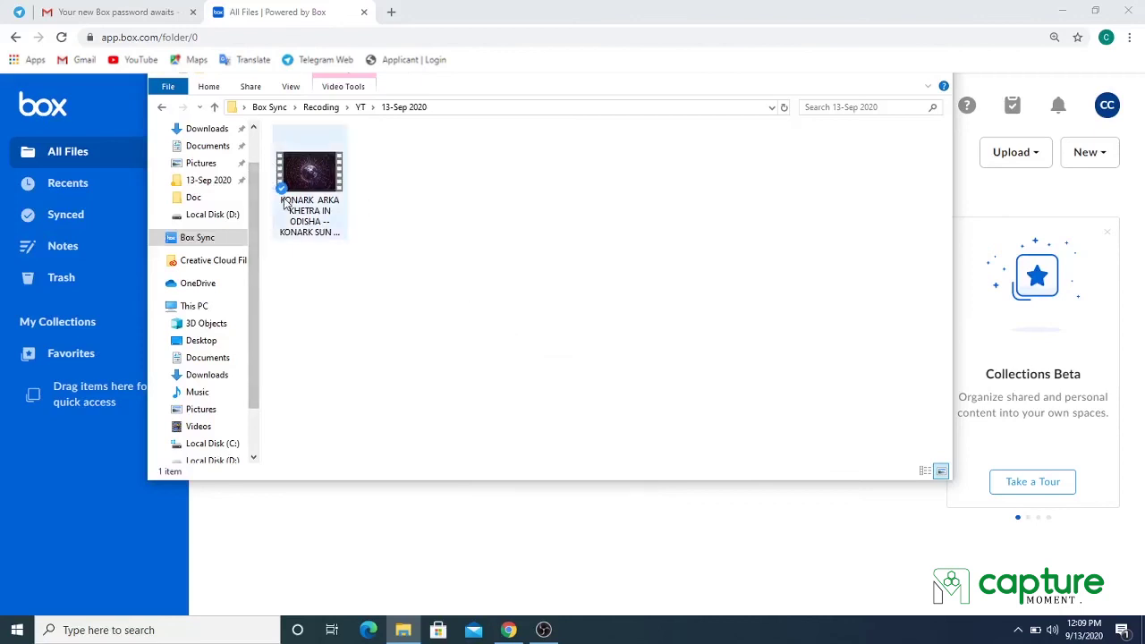
Switch to Box in Chrome, reload All Files, and open Recoding > YT > 13-Sep 2020, dismissing the collections notice
{"action": "key", "text": "alt+Tab"}
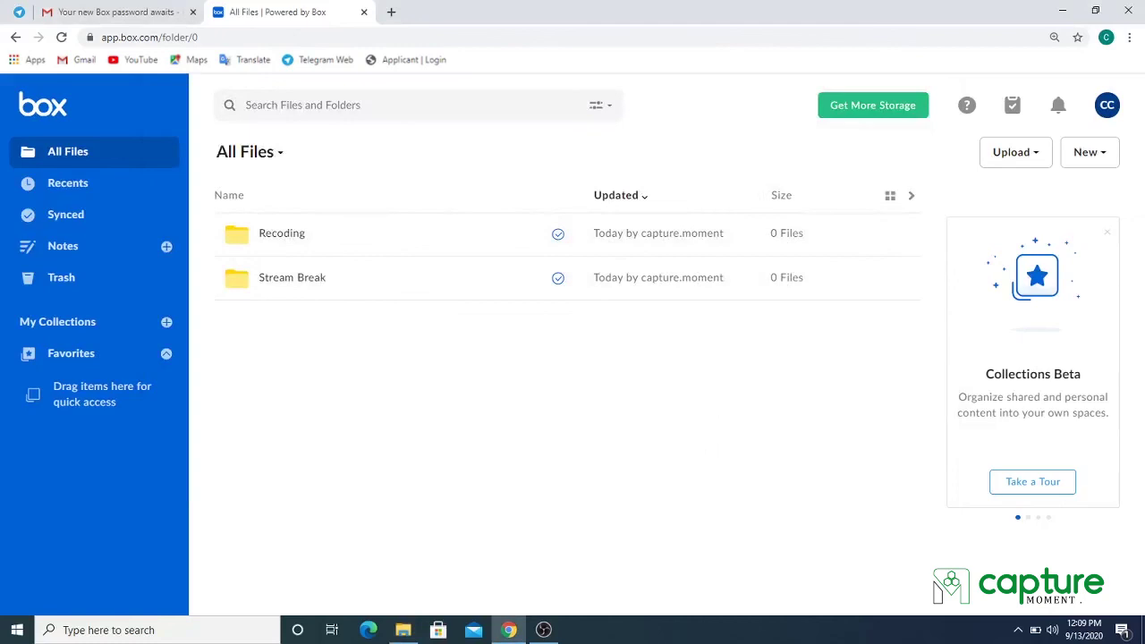
{"action": "left_click", "coordinate": [61, 37]}
{"action": "left_click", "coordinate": [282, 238]}
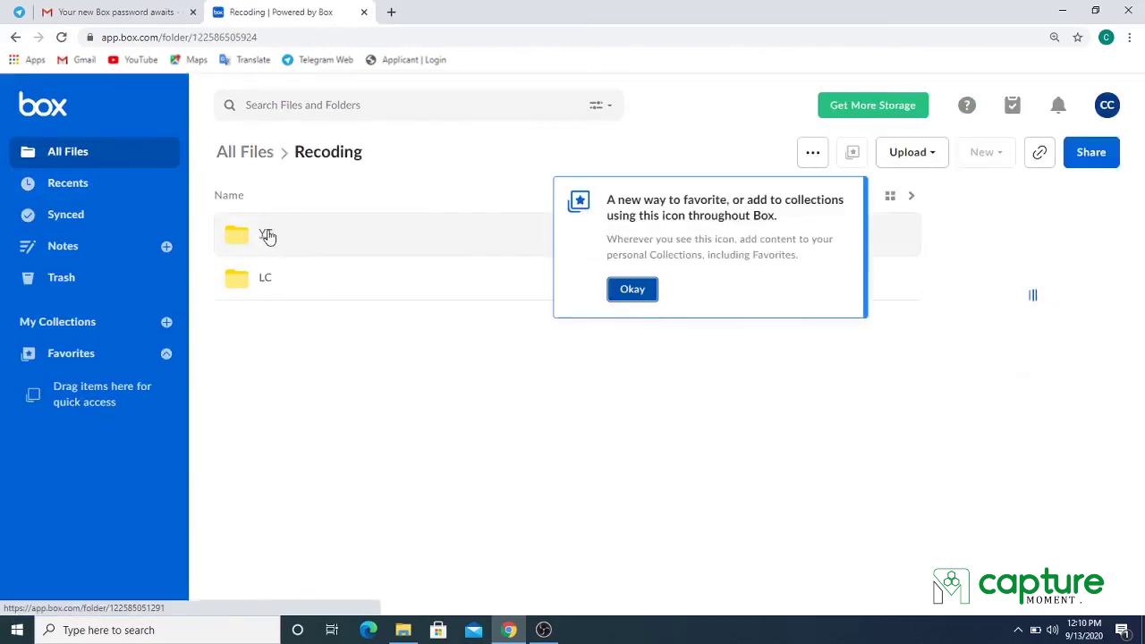
{"action": "left_click", "coordinate": [262, 240]}
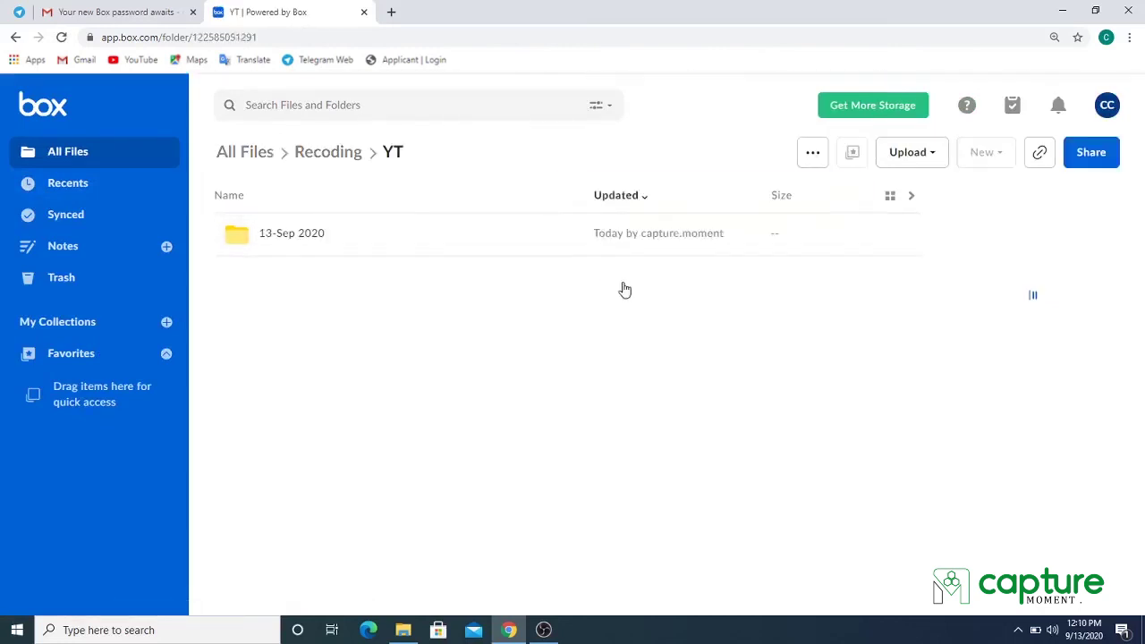
{"action": "left_click", "coordinate": [632, 288]}
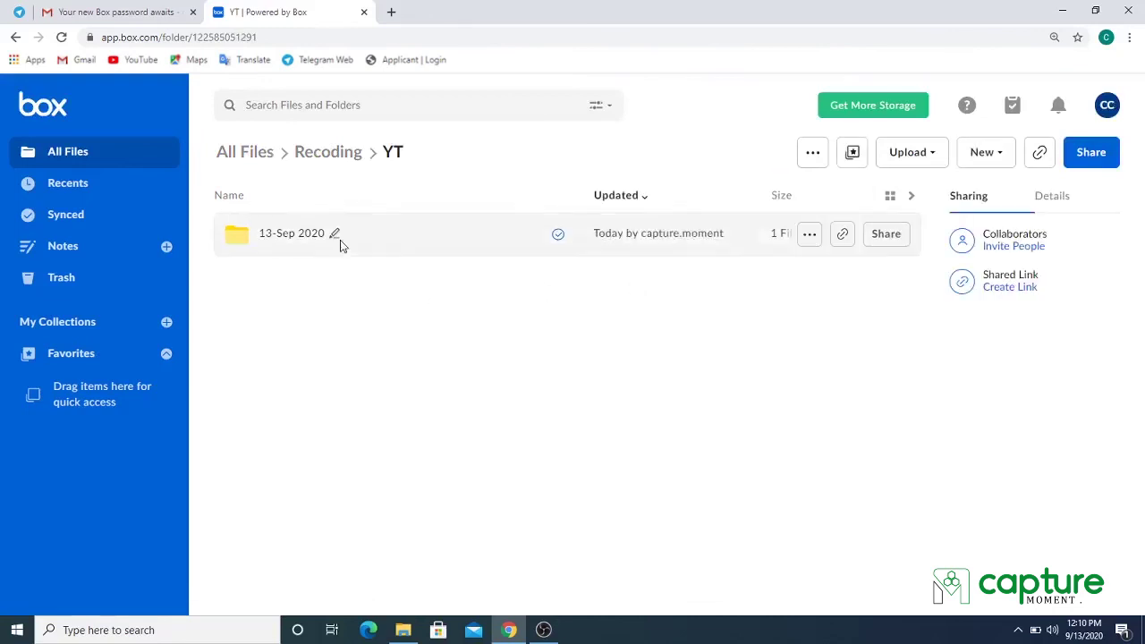
{"action": "left_click", "coordinate": [274, 241]}
{"action": "left_click", "coordinate": [276, 238]}
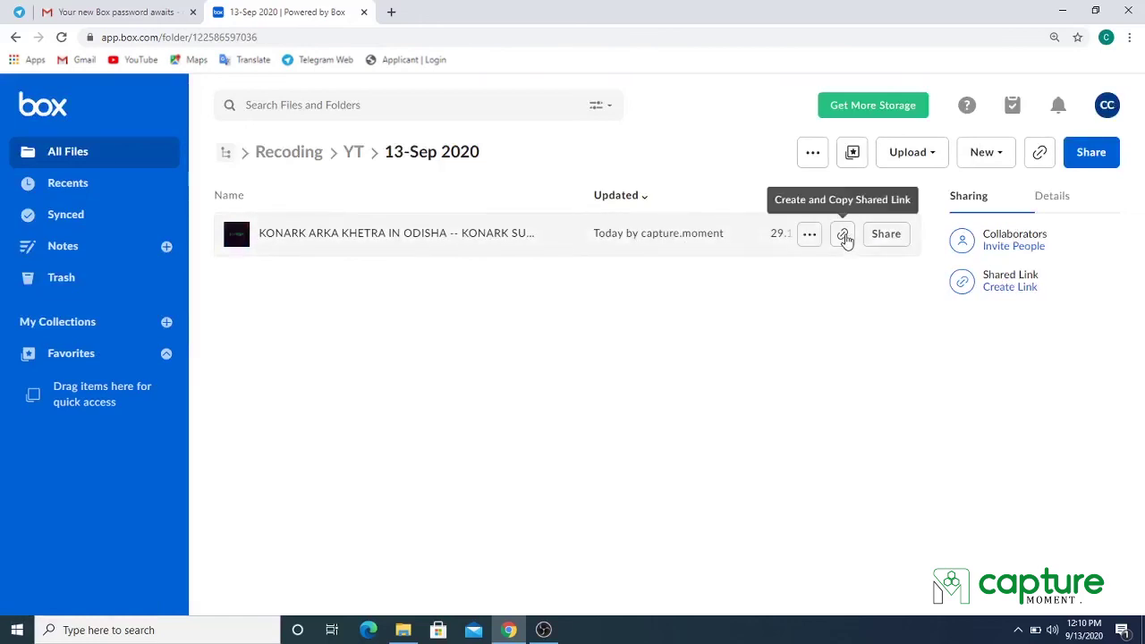
Create a shared link for the KONARK ARKA KHETRA video, copy the link, and deselect the file
{"action": "left_click", "coordinate": [844, 236]}
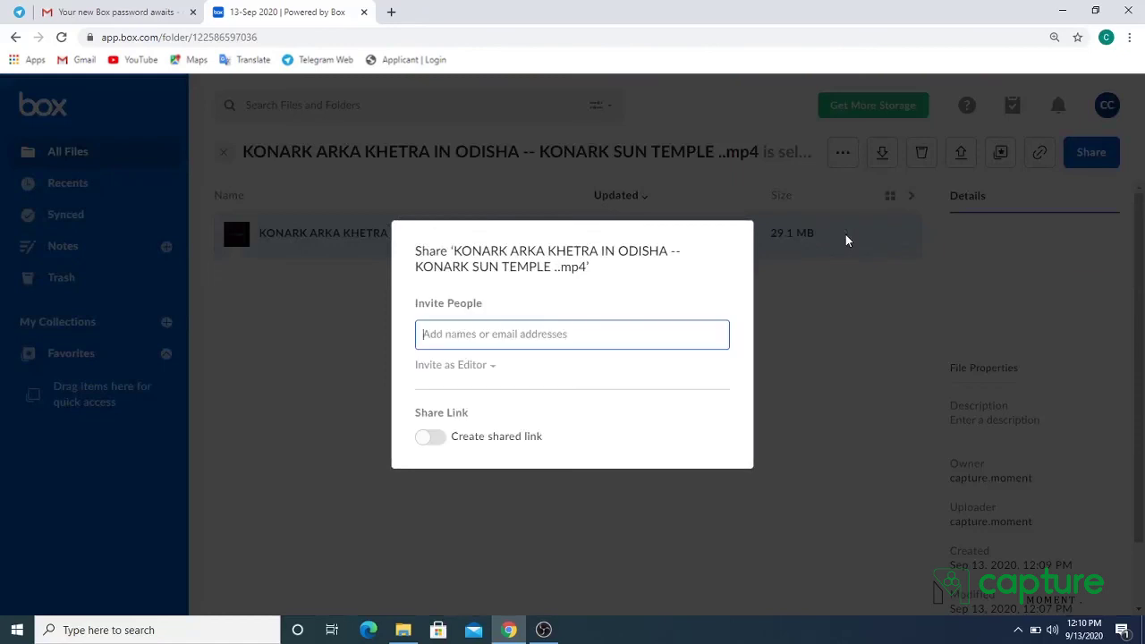
{"action": "left_click", "coordinate": [666, 425]}
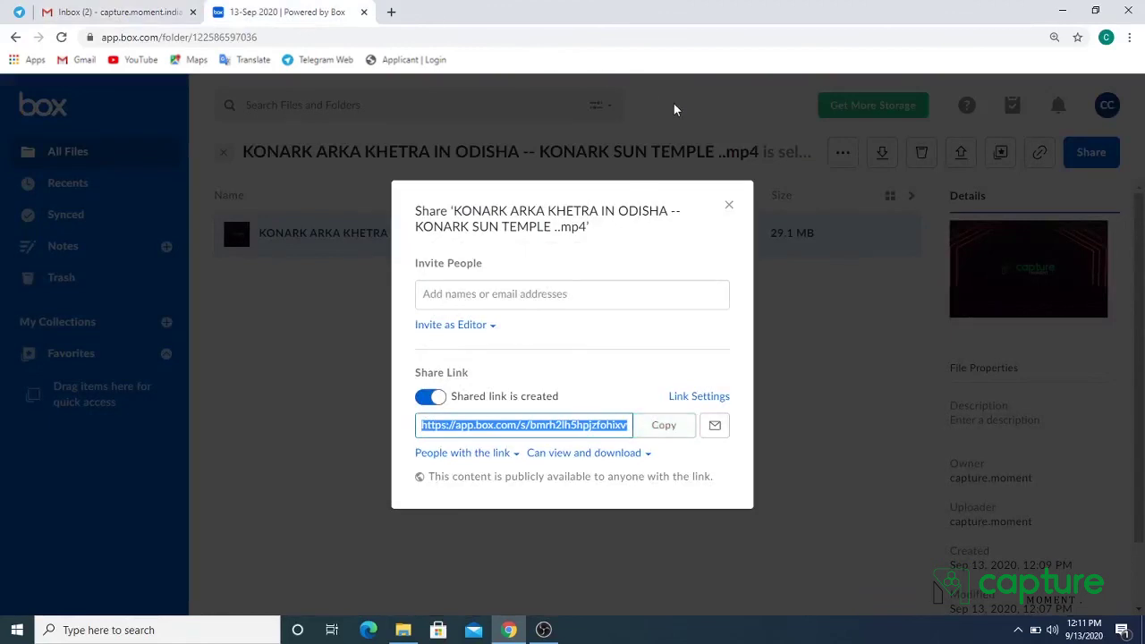
{"action": "left_click", "coordinate": [662, 425]}
{"action": "left_click", "coordinate": [728, 206]}
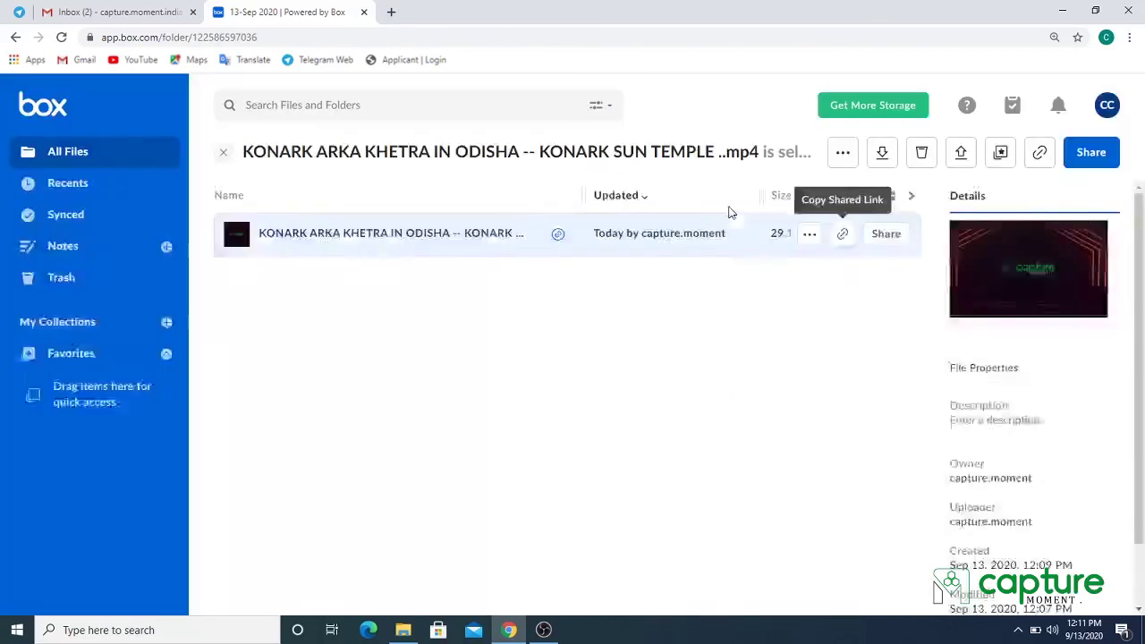
{"action": "left_click", "coordinate": [652, 324]}
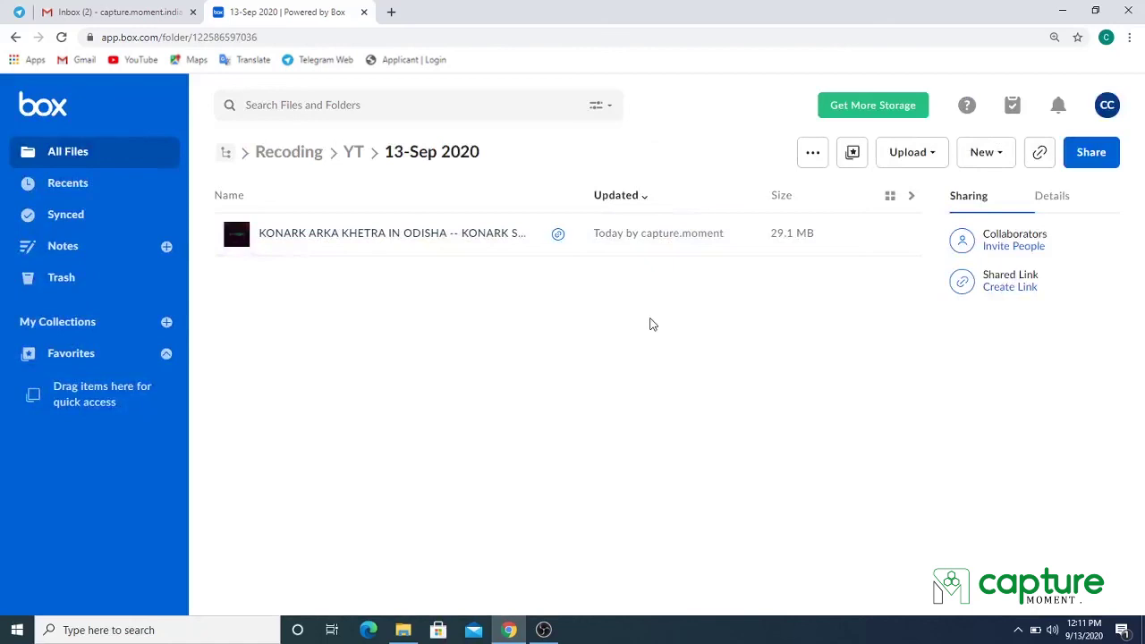
Switch from Box to the Gmail inbox in Chrome
{"action": "key", "text": "ctrl+shift+Tab"}
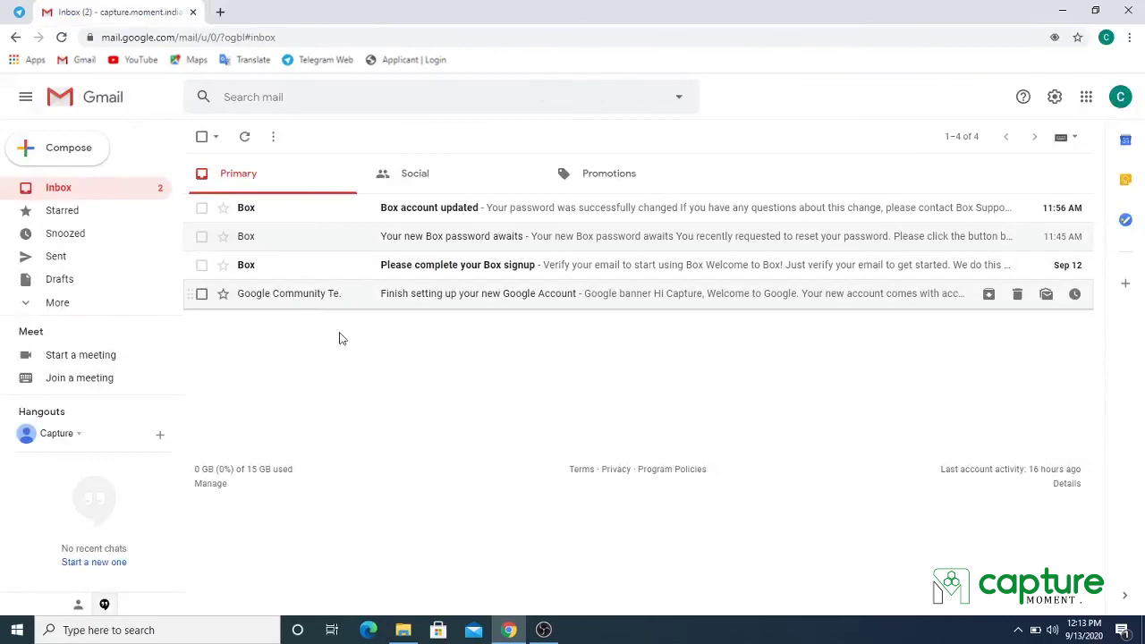